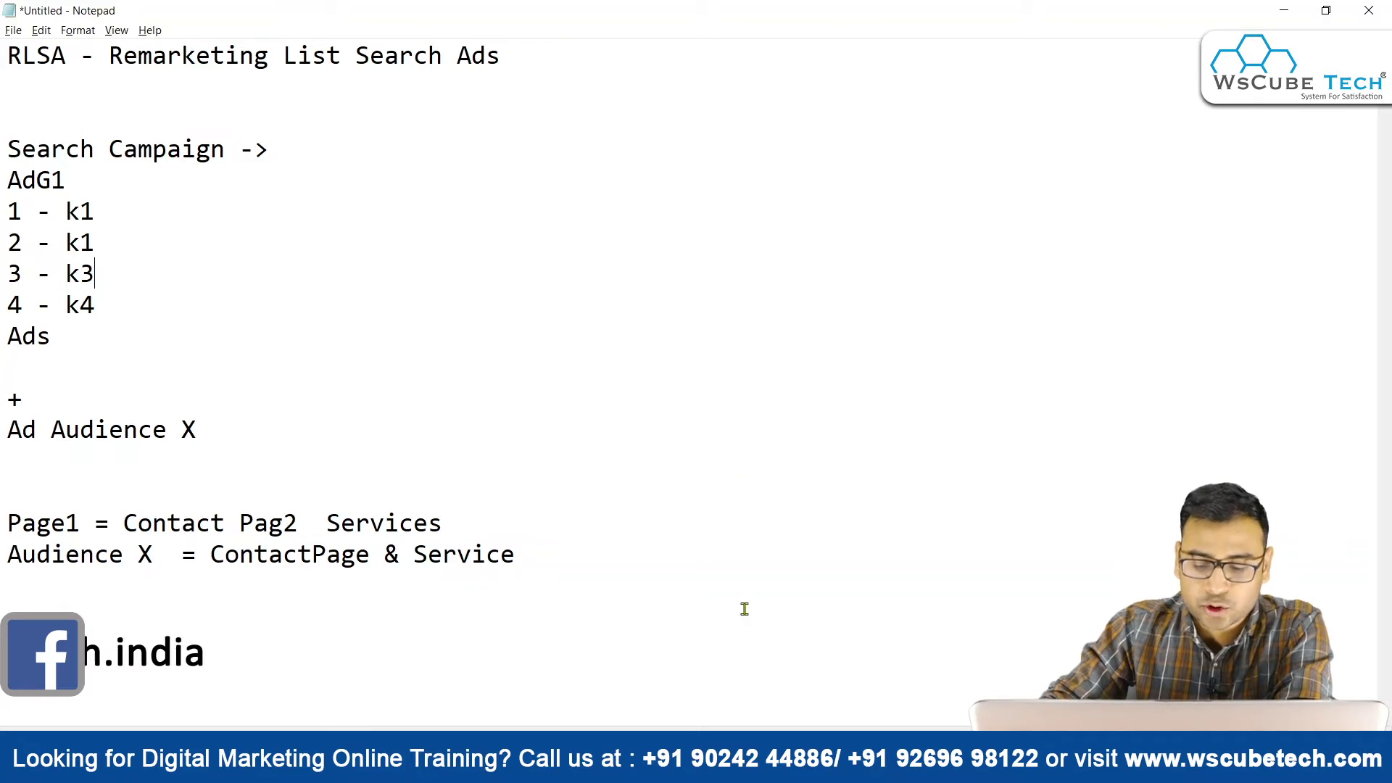
- Switch to Chrome and open analytics.google.com in a new tab
{"action": "left_click", "coordinate": [1284, 10]}
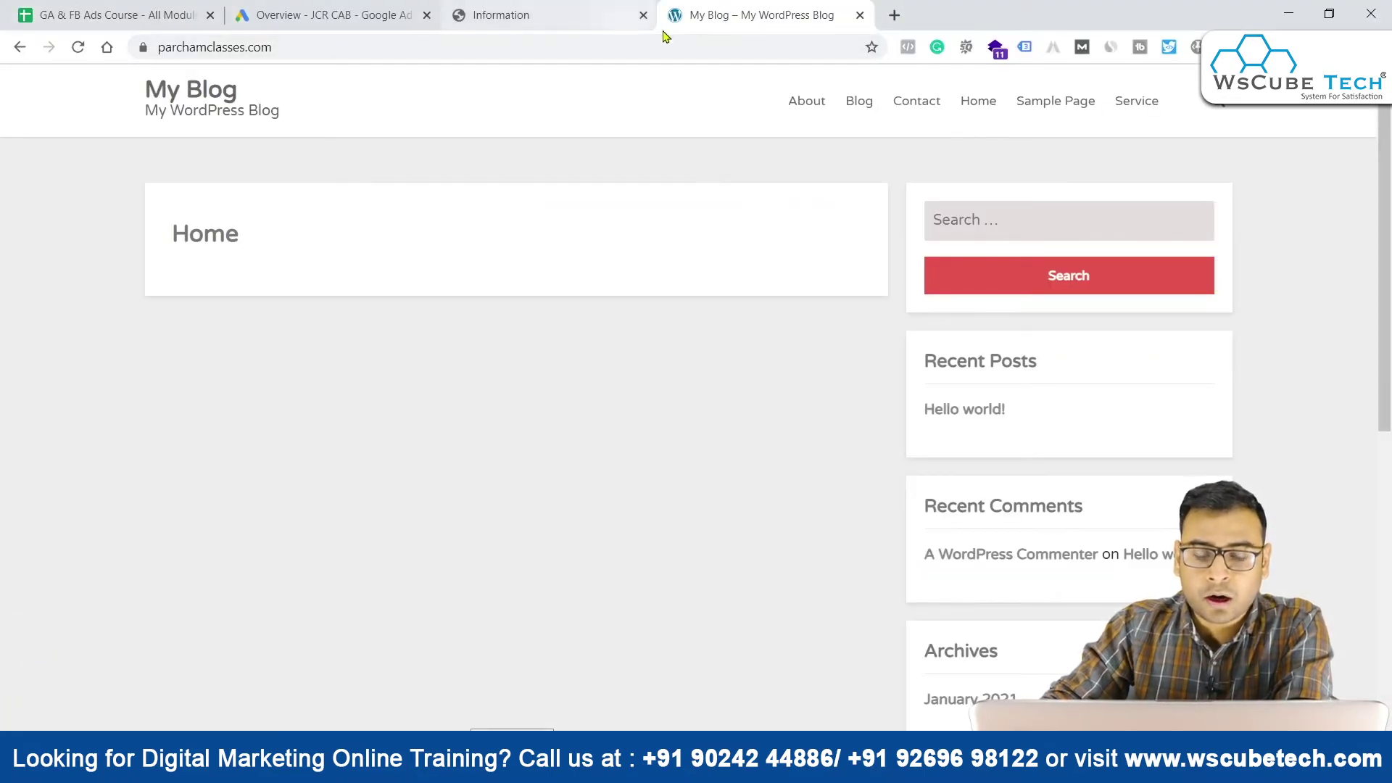
{"action": "left_click", "coordinate": [894, 16]}
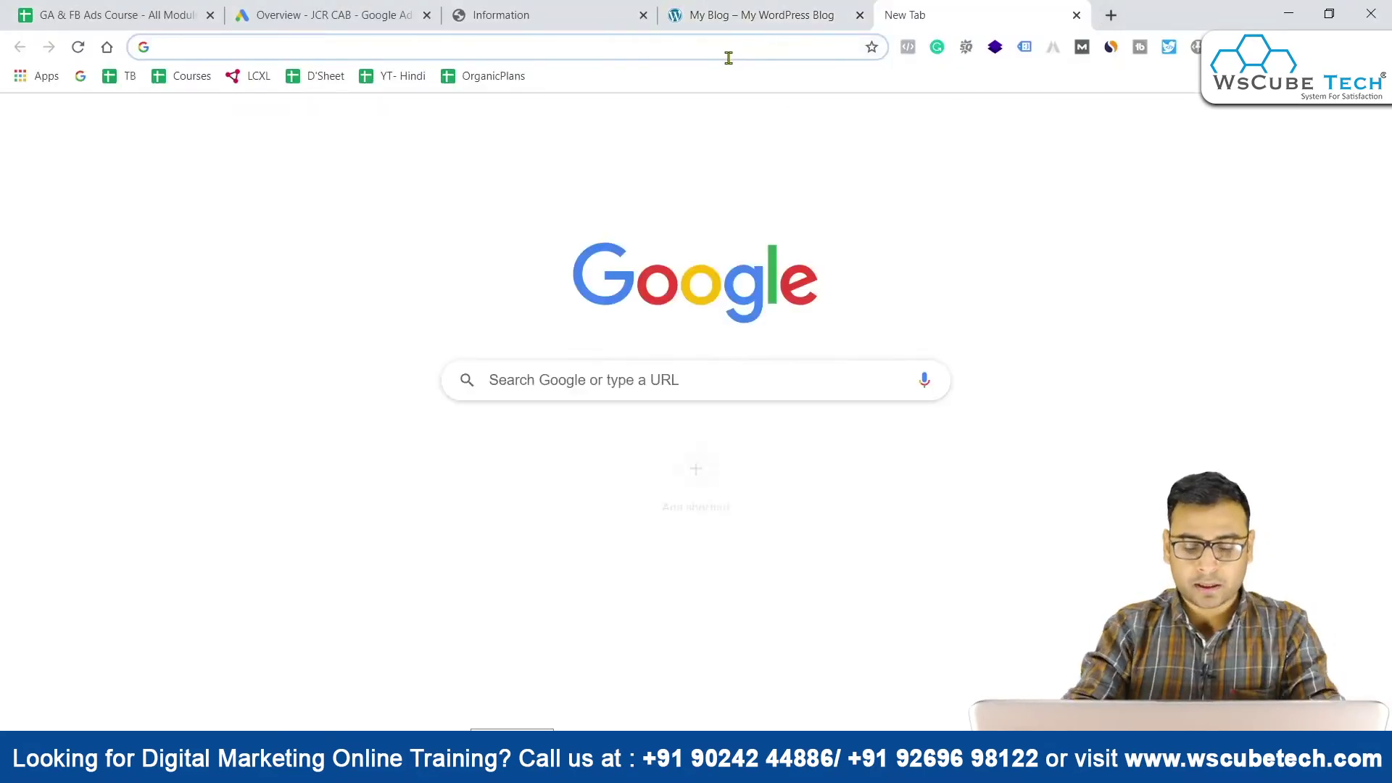
{"action": "type", "text": "nal"}
{"action": "key", "text": "BackSpace"}
{"action": "key", "text": "BackSpace"}
{"action": "key", "text": "BackSpace"}
{"action": "type", "text": "analytics.google.com"}
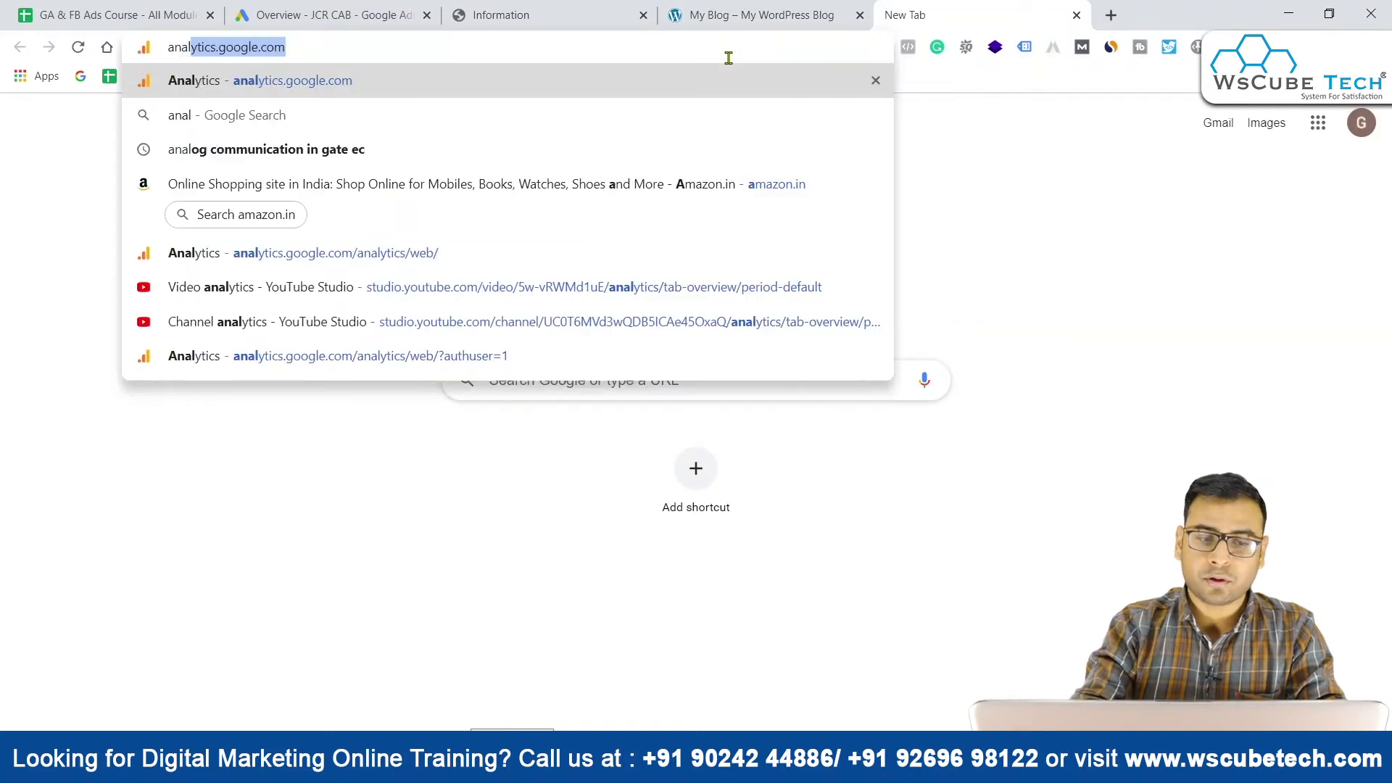
{"action": "key", "text": "Return"}
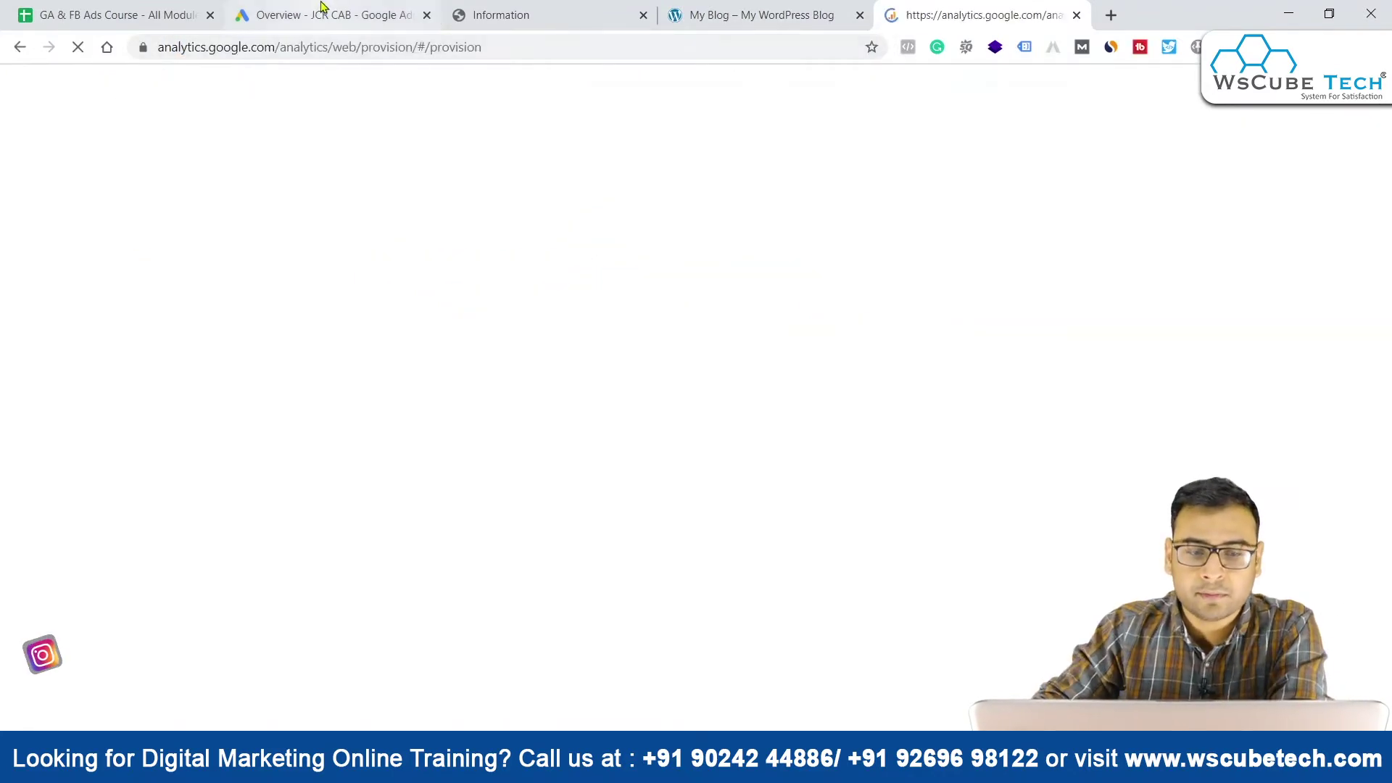
- Switch Google Analytics to the wscube gads account
{"action": "left_click", "coordinate": [323, 14]}
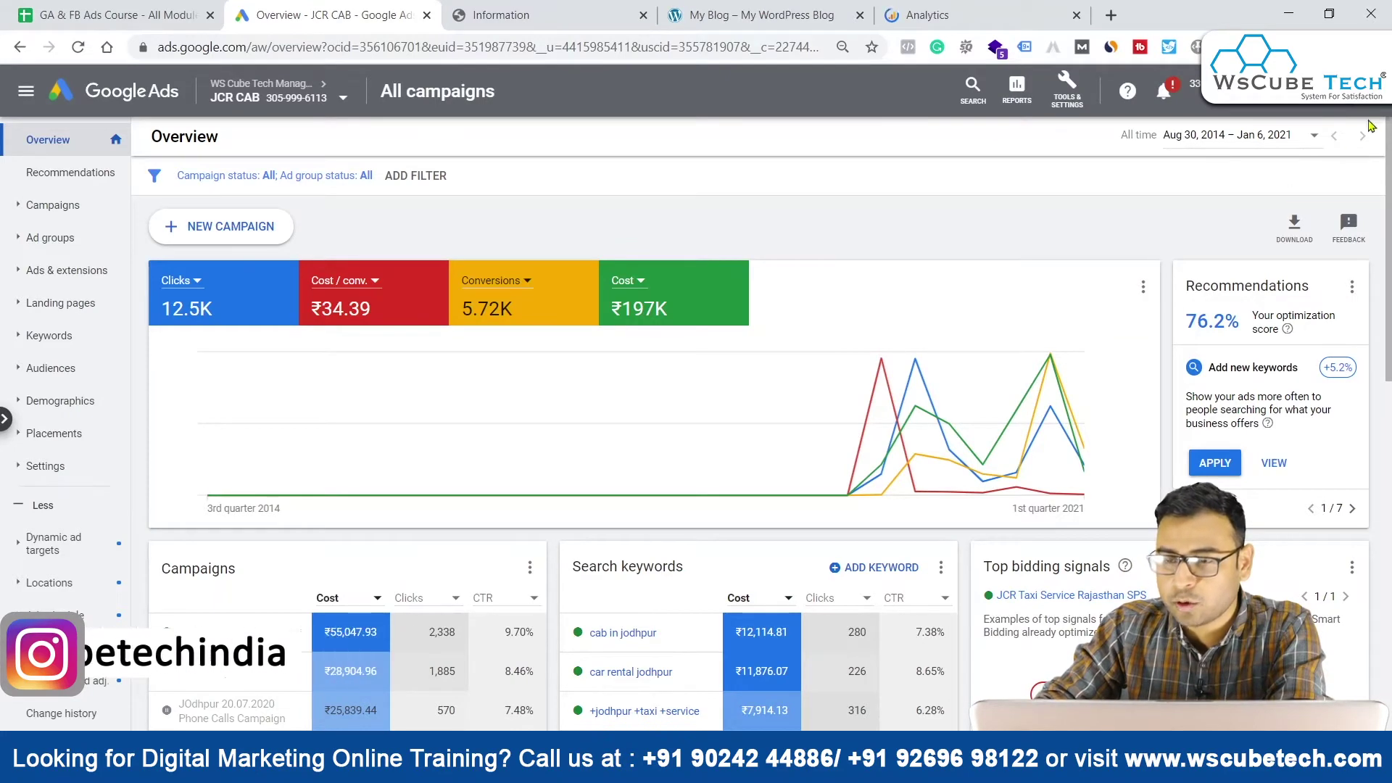
{"action": "left_click", "coordinate": [979, 14]}
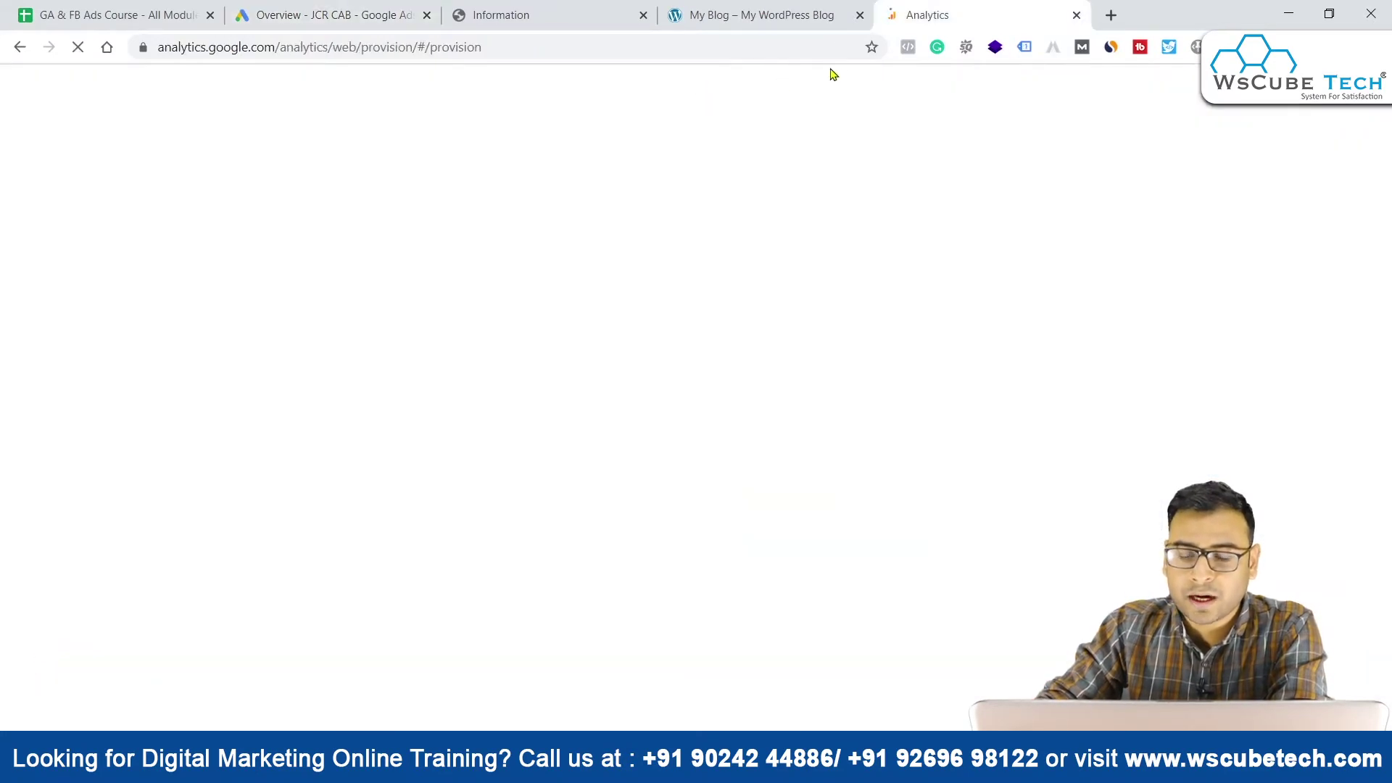
{"action": "left_click", "coordinate": [351, 13]}
{"action": "left_click", "coordinate": [993, 16]}
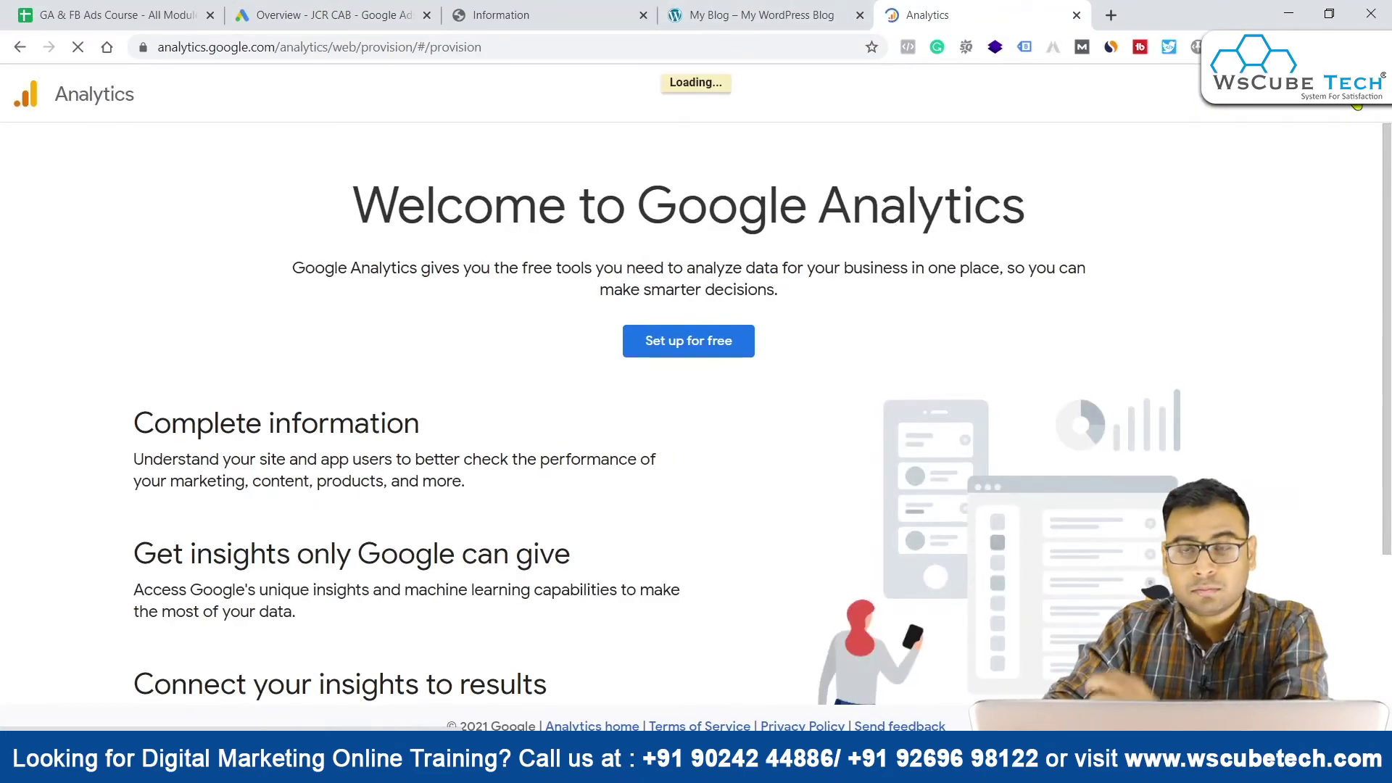
{"action": "left_click", "coordinate": [1352, 107]}
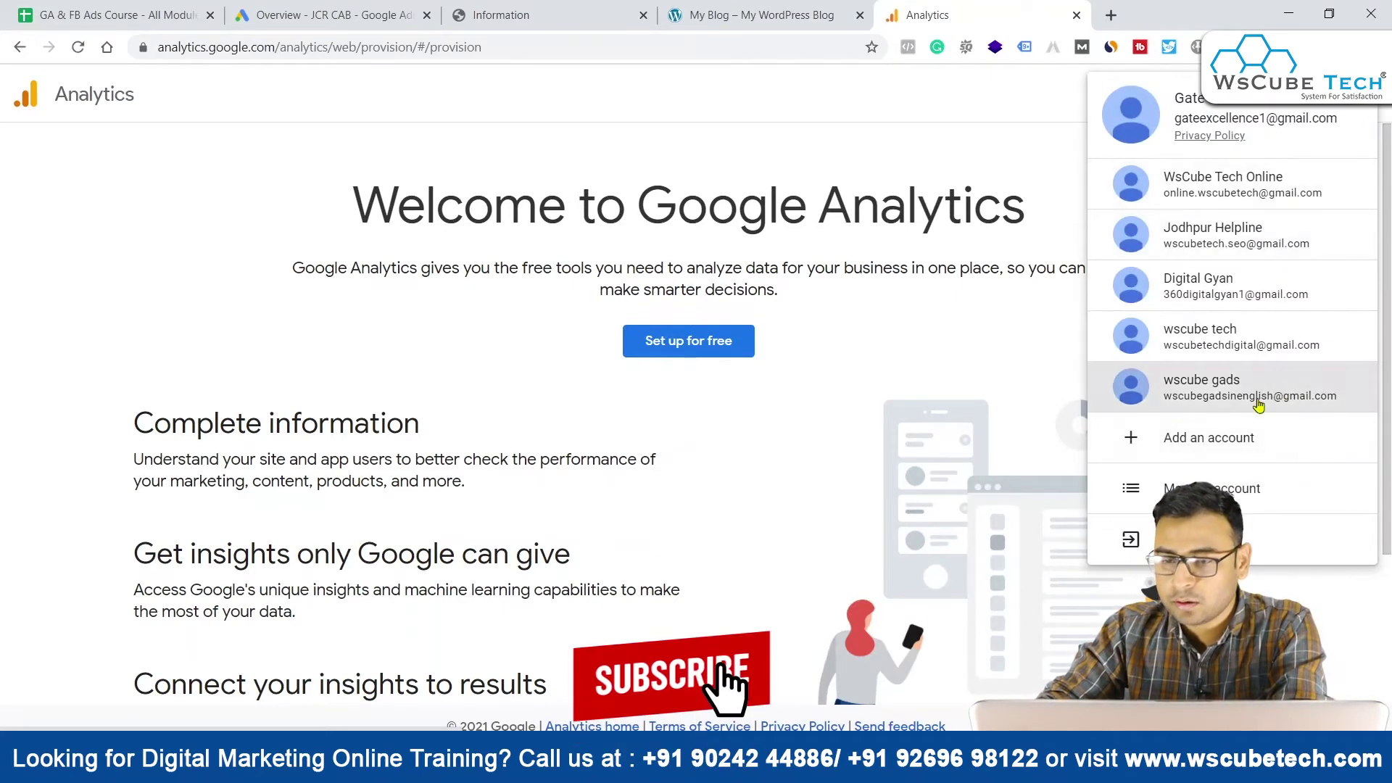
{"action": "left_click", "coordinate": [1233, 388]}
{"action": "left_click", "coordinate": [761, 14]}
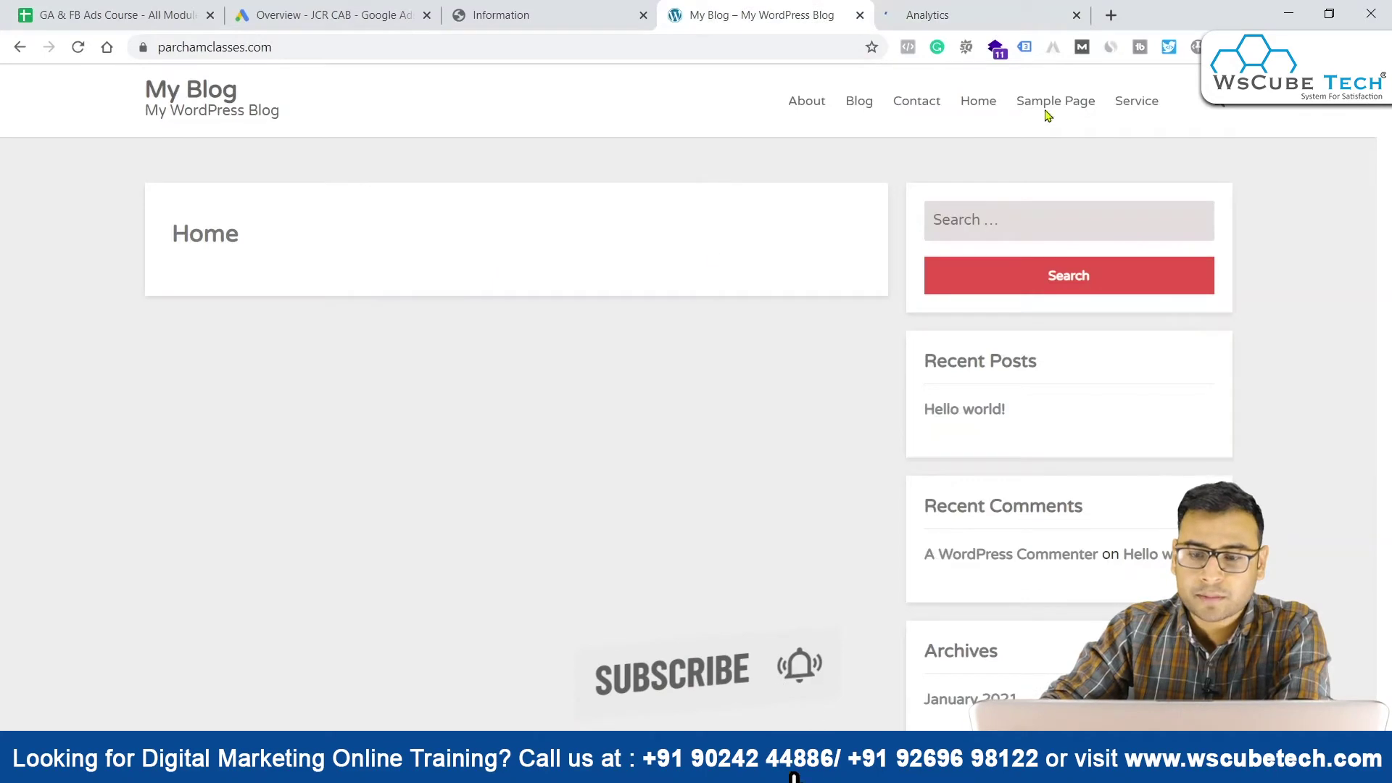
{"action": "key", "text": "ctrl+Tab"}
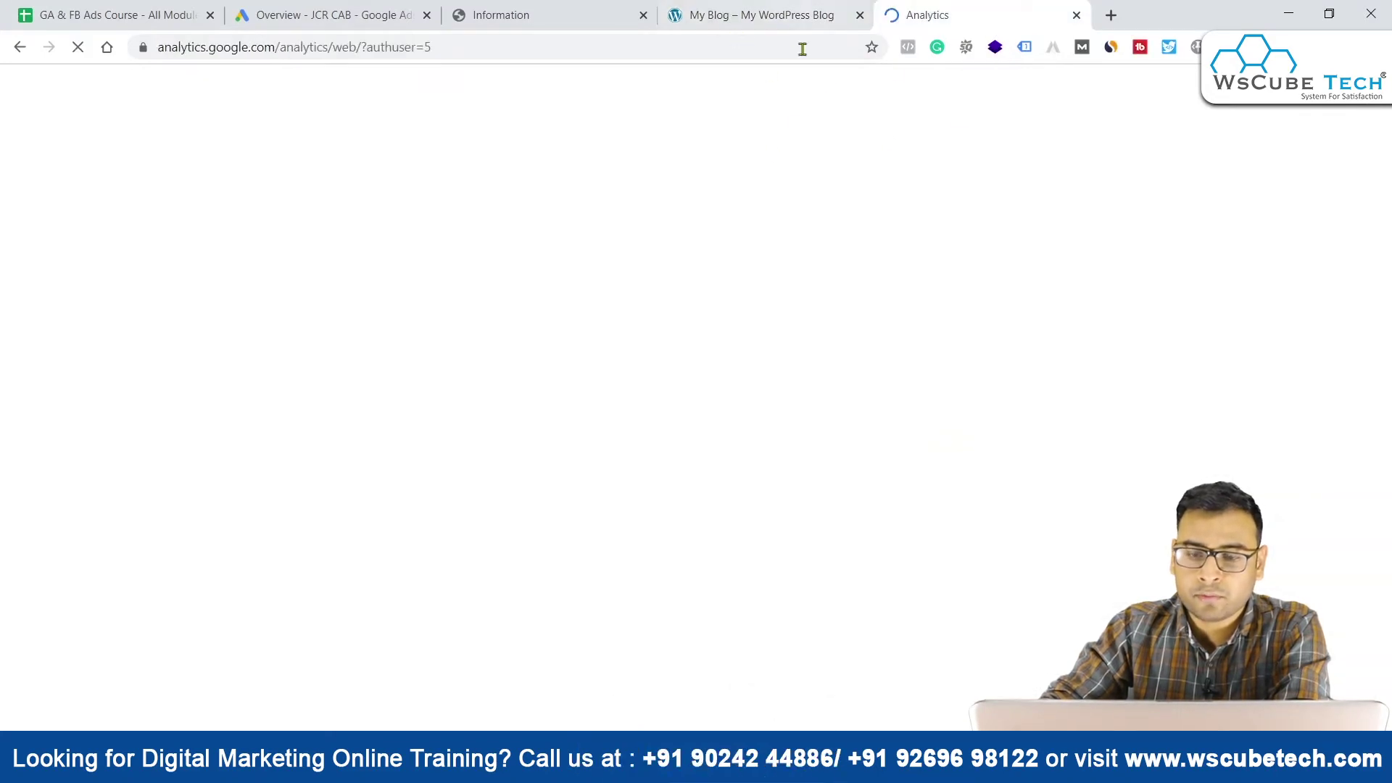
{"action": "left_click", "coordinate": [794, 10]}
{"action": "key", "text": "ctrl+Tab"}
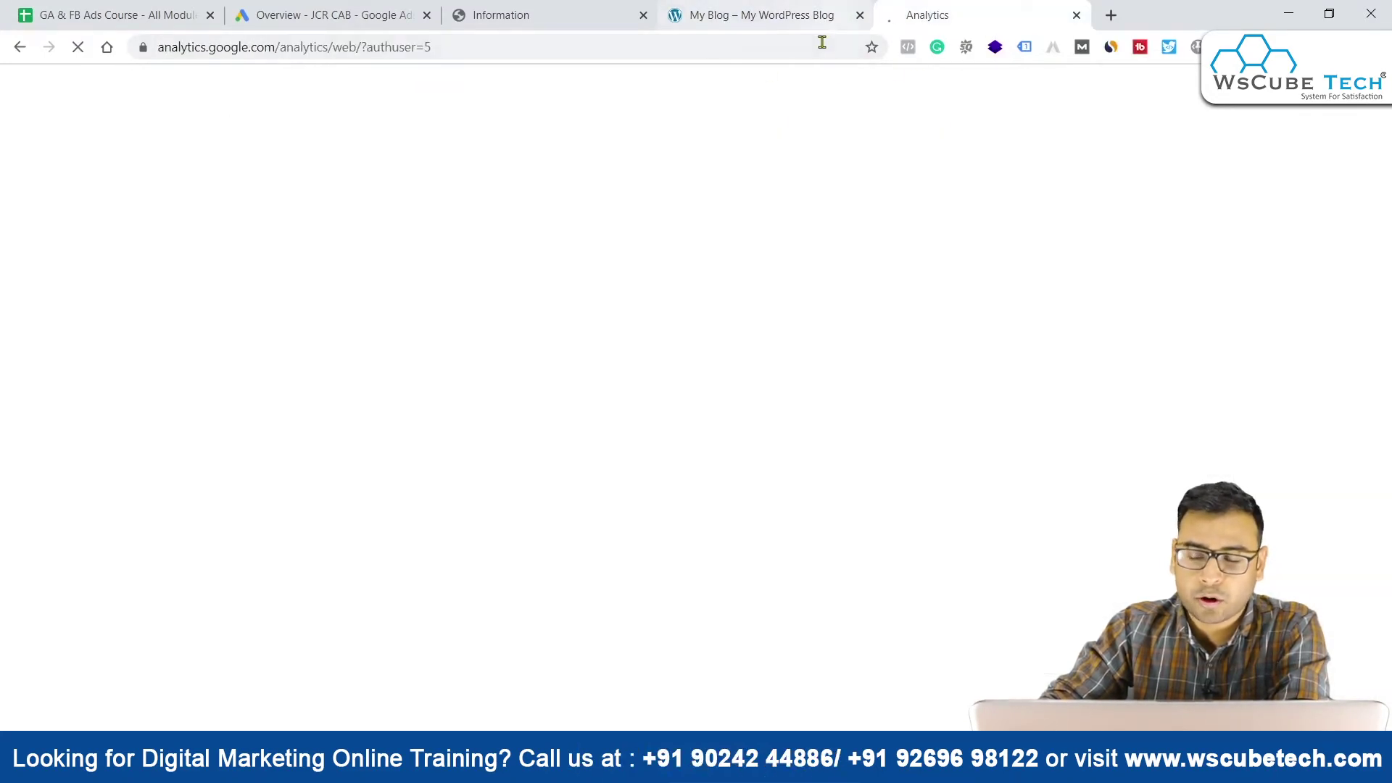
{"action": "left_click", "coordinate": [771, 11]}
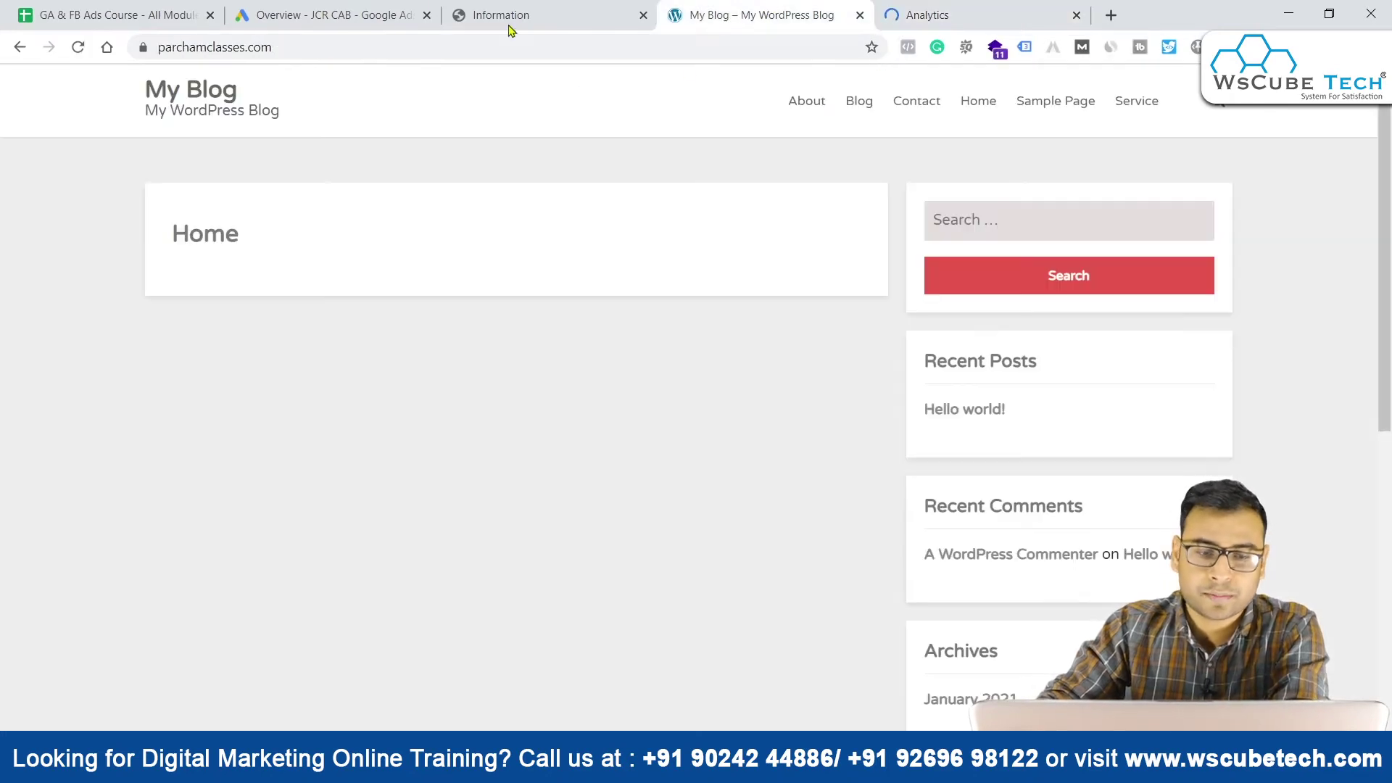
- Sign in to Google Ads with the other Google account, submitting its e-mail and account password
{"action": "left_click", "coordinate": [355, 13]}
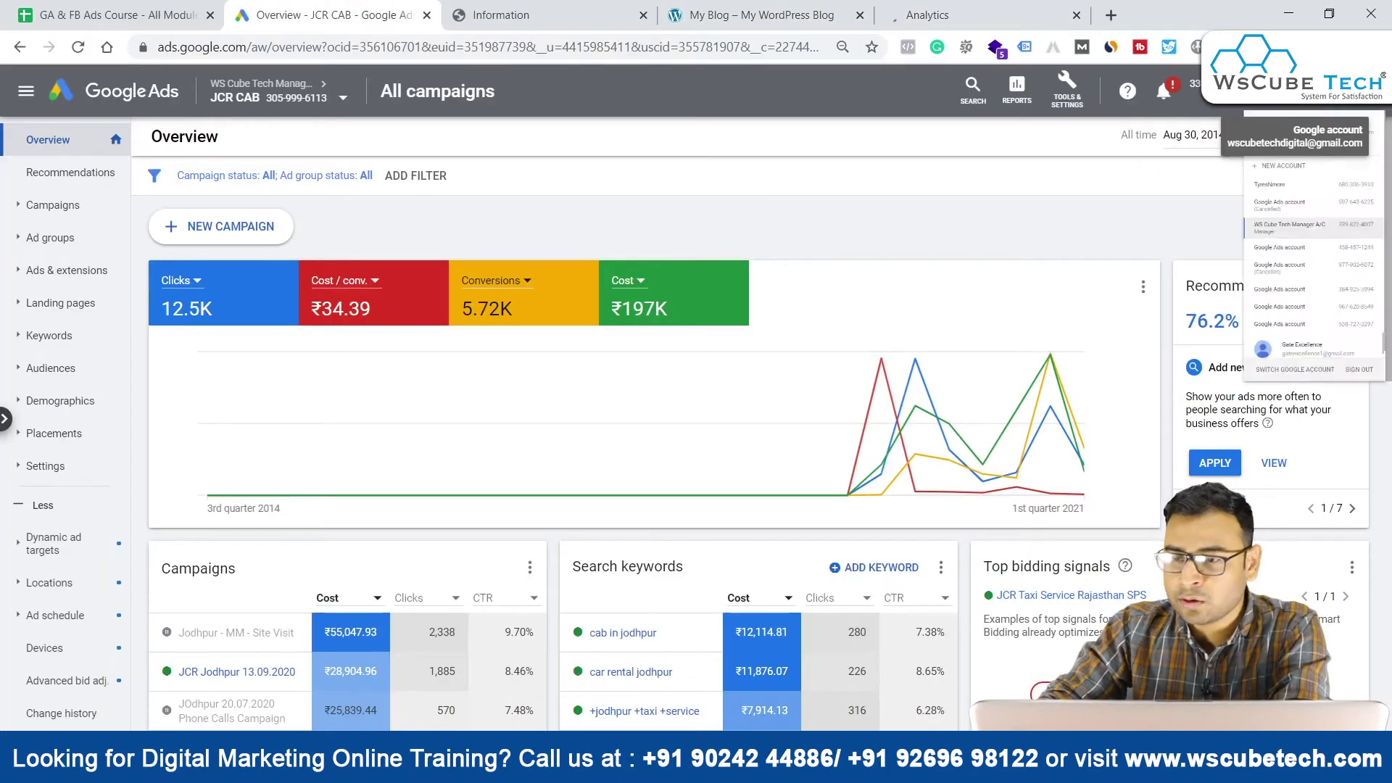
{"action": "left_click", "coordinate": [1363, 90]}
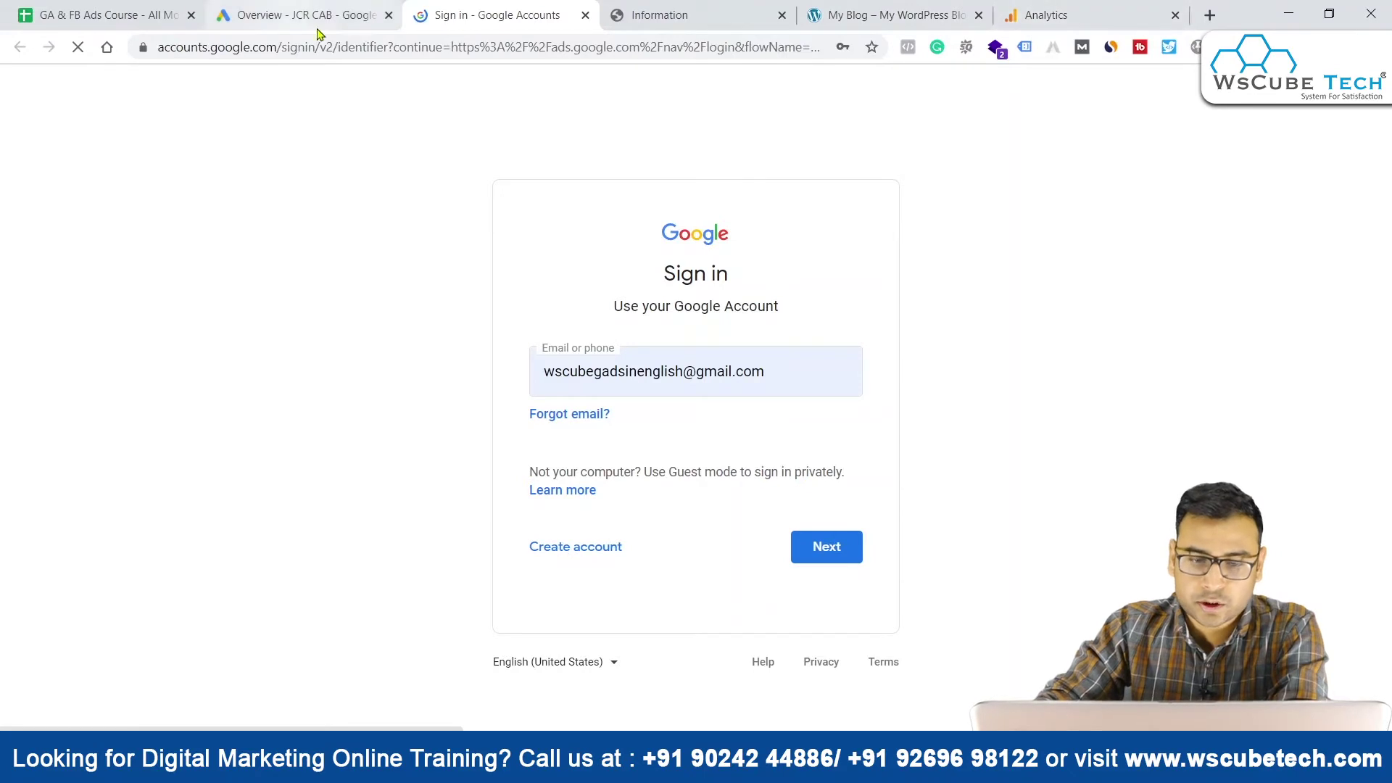
{"action": "left_click", "coordinate": [825, 537]}
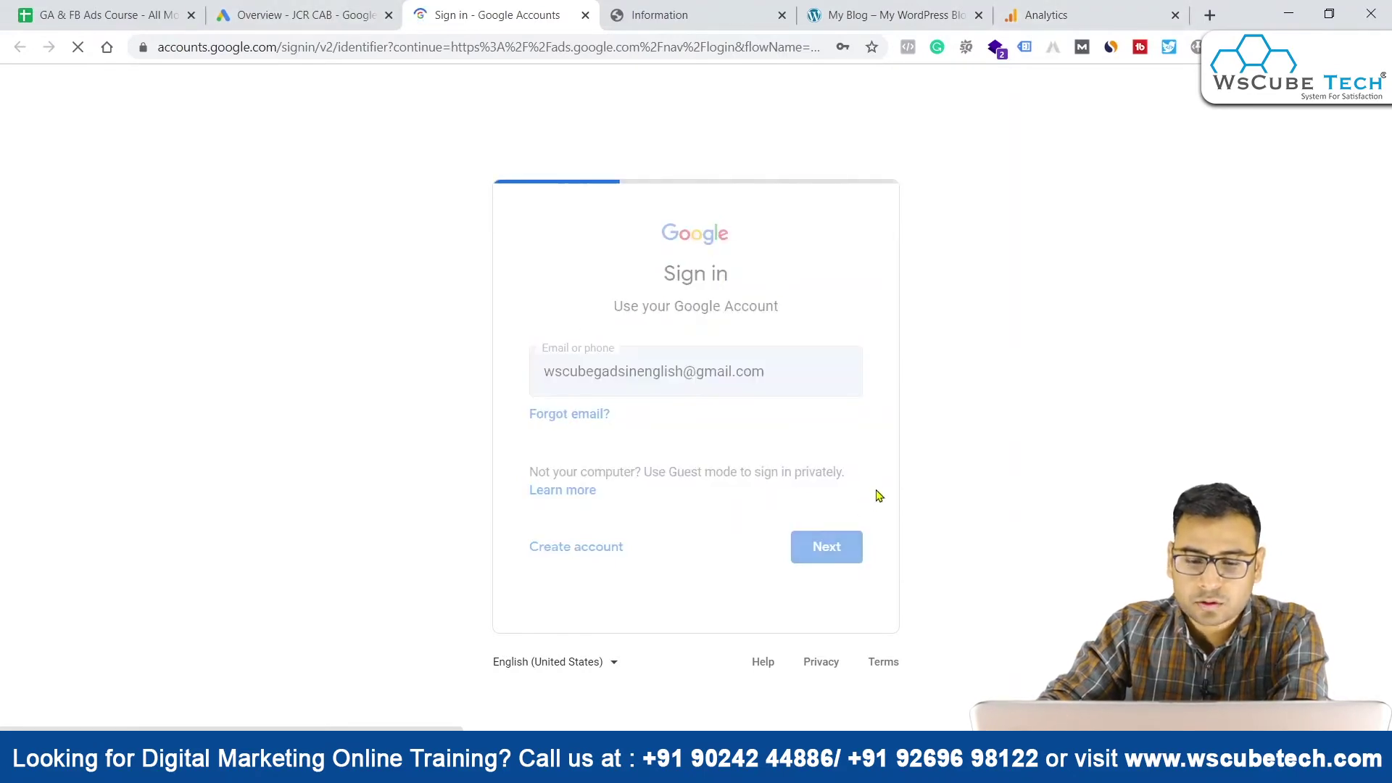
{"action": "left_click", "coordinate": [826, 515]}
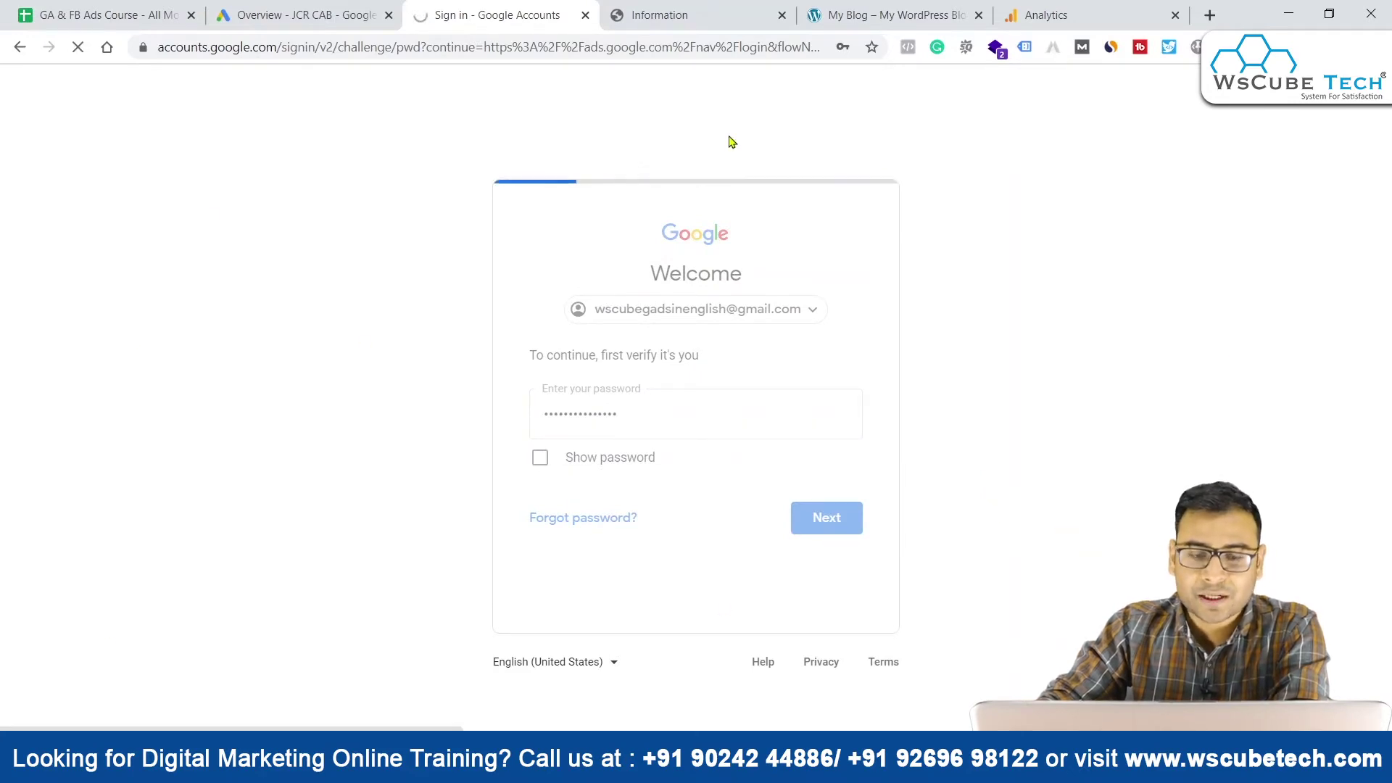
- Open the Audiences list under Audience Definitions for the Parcham Classes property in the Google Analytics admin settings
{"action": "left_click", "coordinate": [1095, 15]}
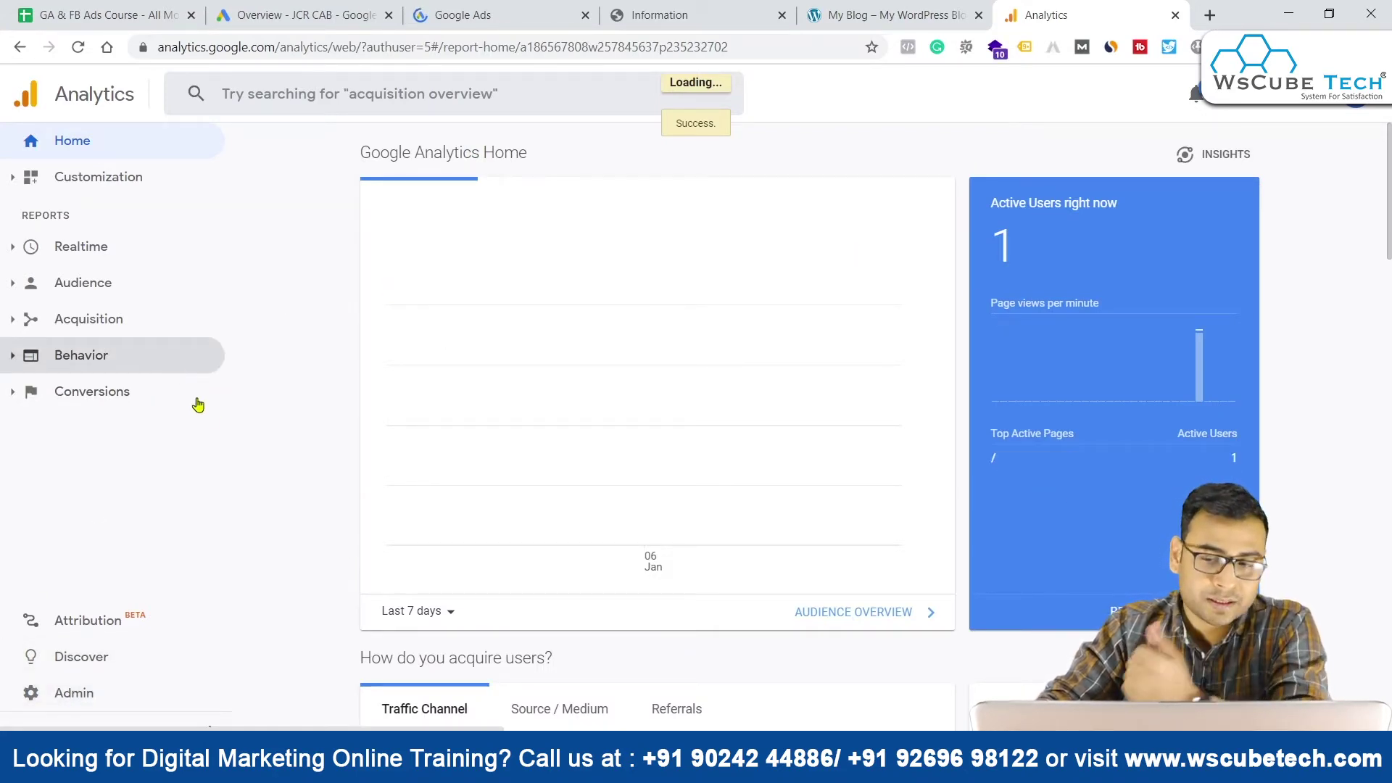
{"action": "left_click", "coordinate": [86, 697]}
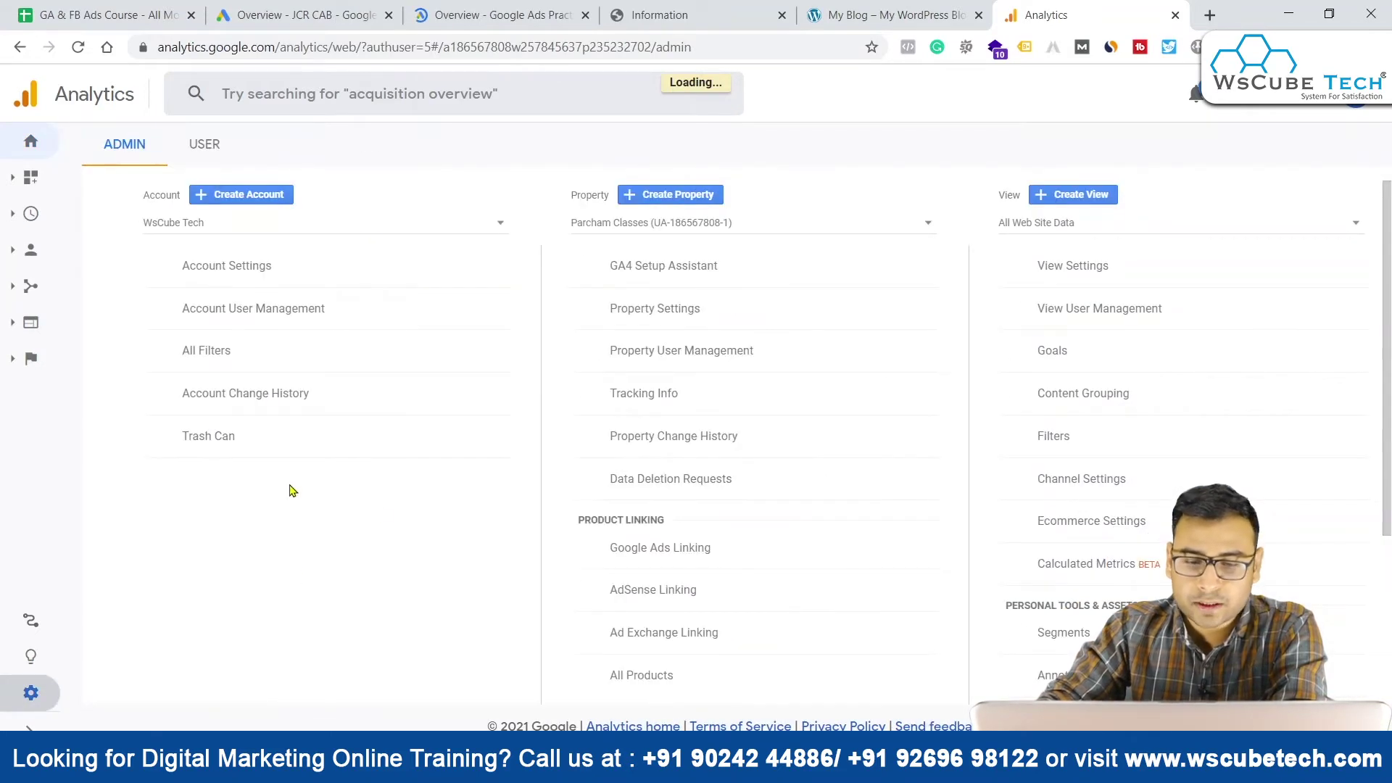
{"action": "scroll", "coordinate": [910, 498], "scroll_direction": "down", "scroll_amount": 3}
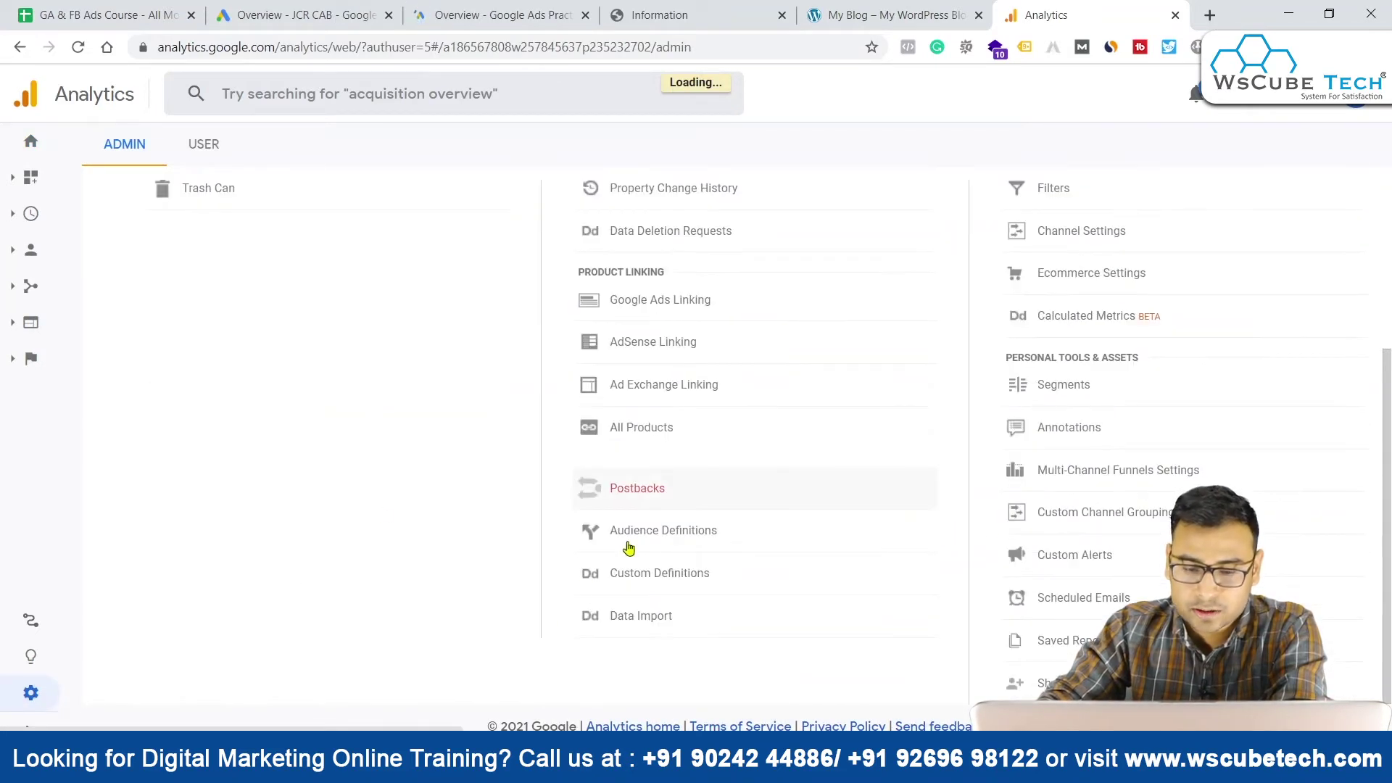
{"action": "left_click", "coordinate": [843, 547]}
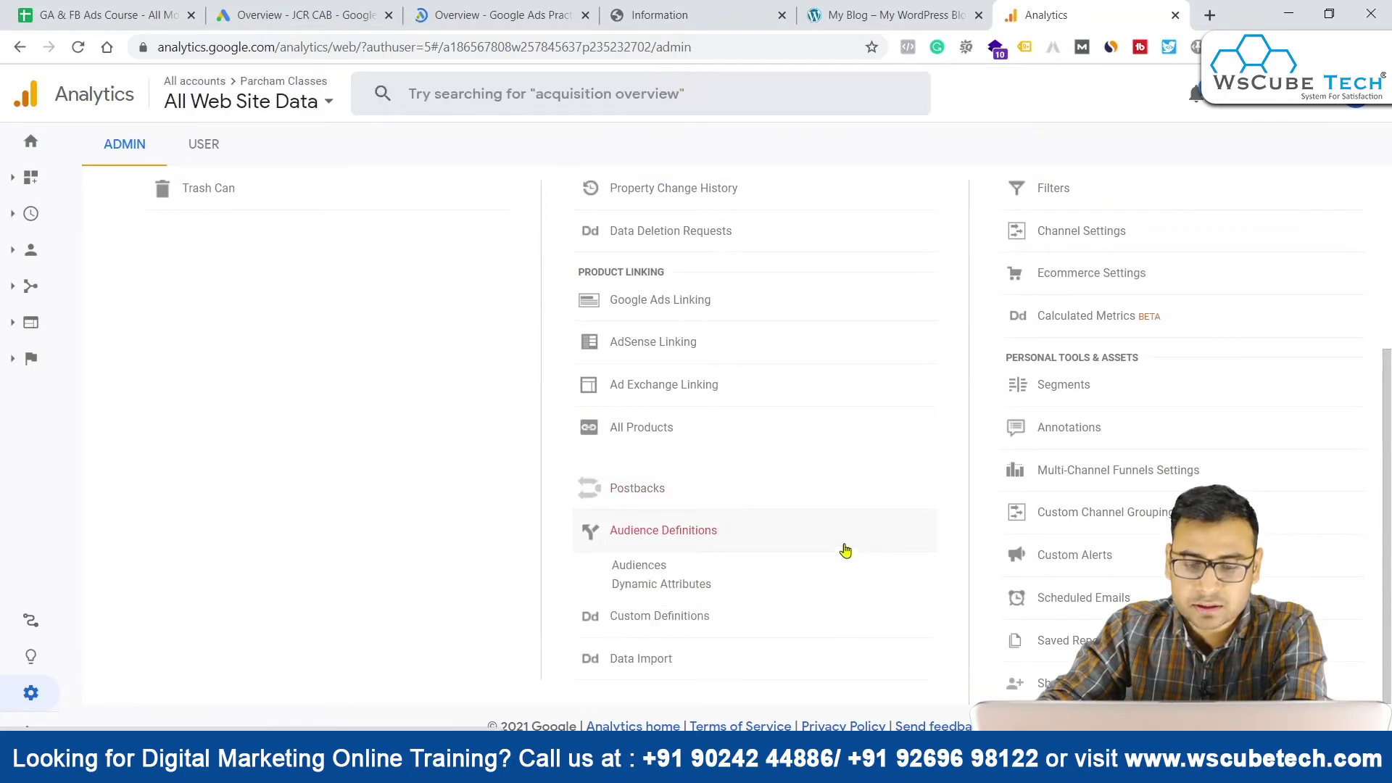
{"action": "left_click", "coordinate": [794, 570]}
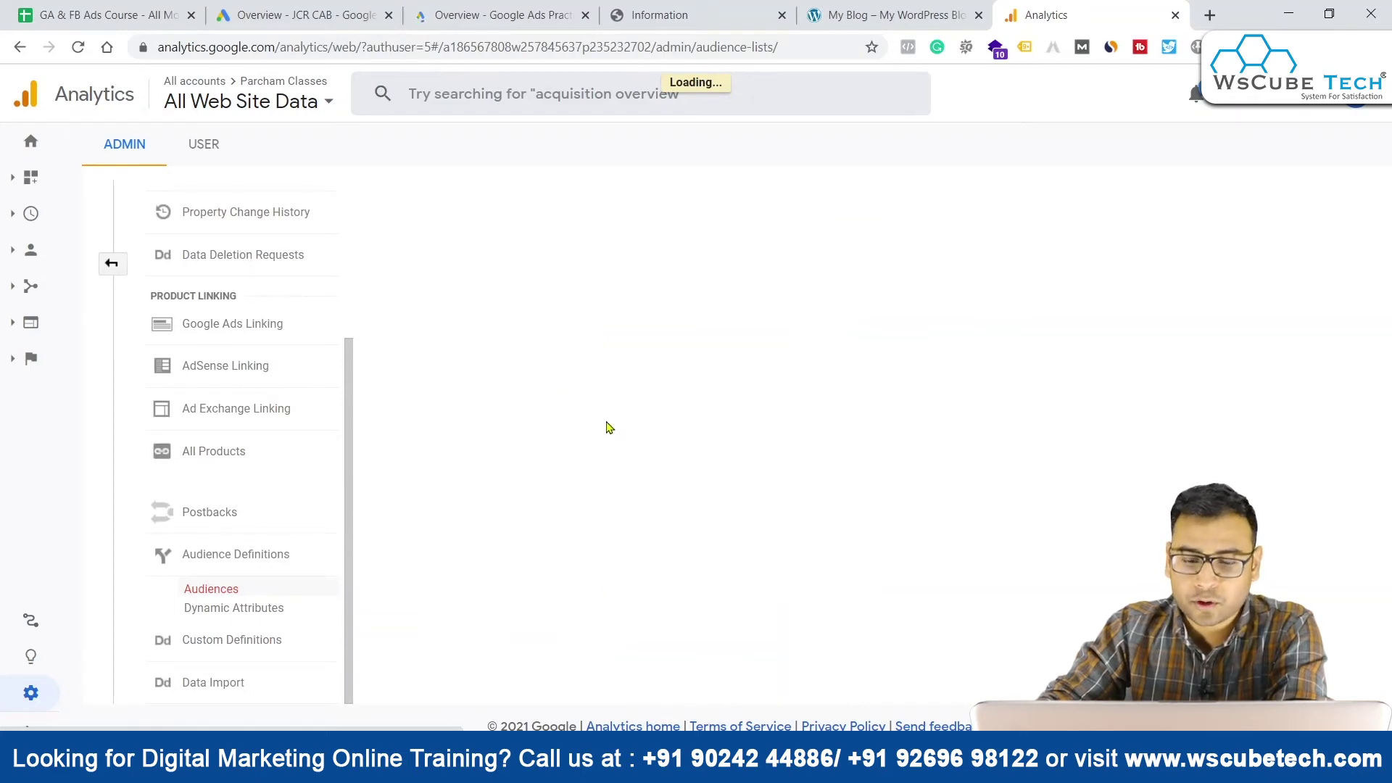
- Review the page and Audience X definitions in the Notepad notes, and return to Google Analytics
{"action": "key", "text": "alt+Tab"}
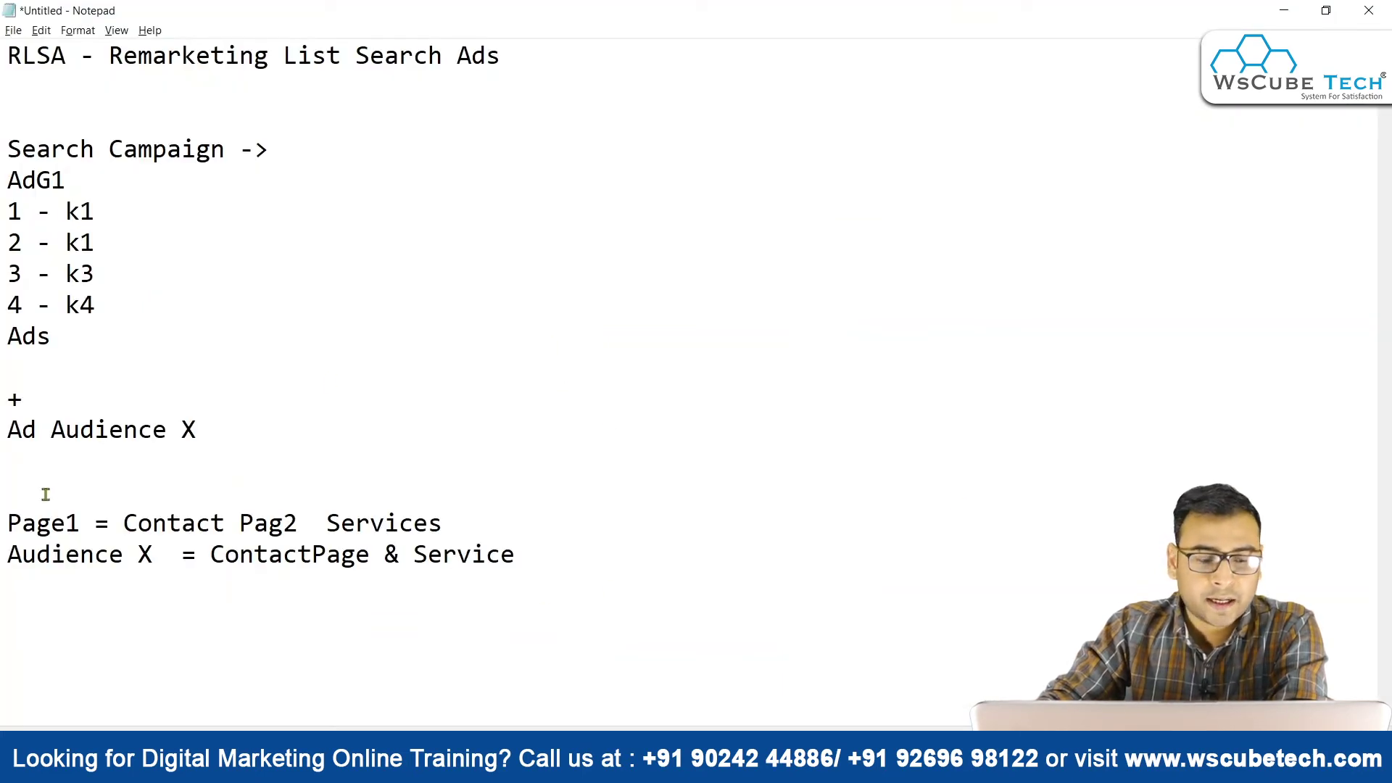
{"action": "left_click_drag", "start_coordinate": [14, 516], "coordinate": [586, 545]}
{"action": "left_click", "coordinate": [628, 576]}
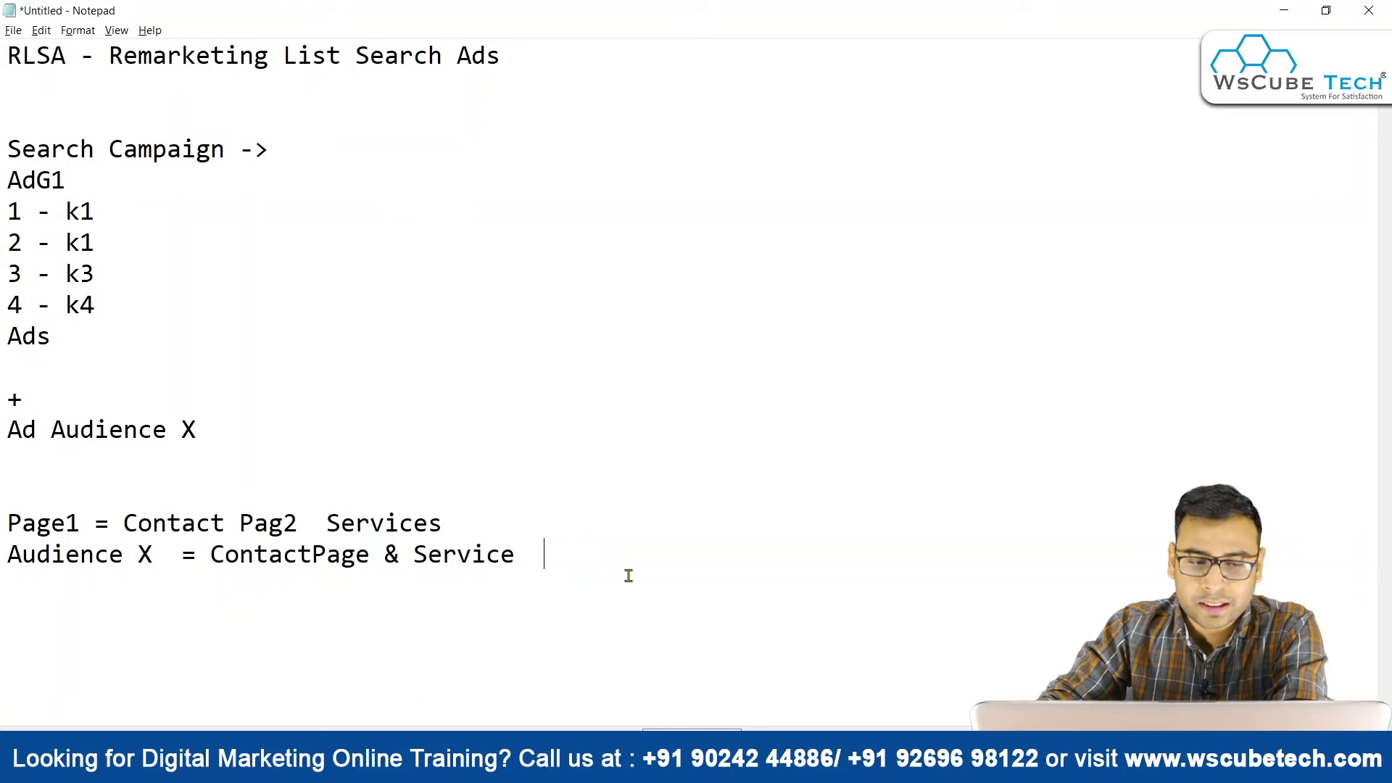
{"action": "left_click", "coordinate": [1285, 12]}
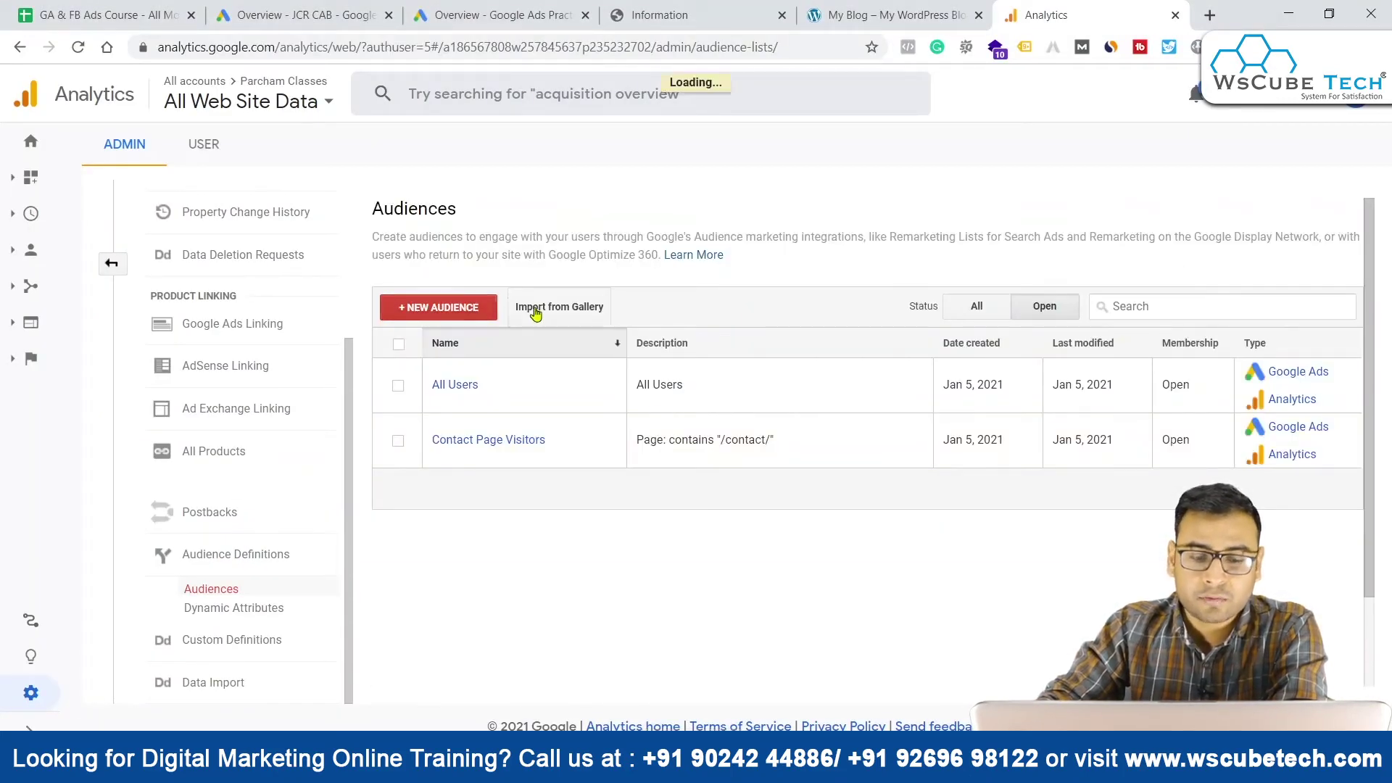
- Start a new custom audience and show the advanced Conditions settings in the Audience Builder
{"action": "scroll", "coordinate": [507, 274], "scroll_direction": "down", "scroll_amount": 2}
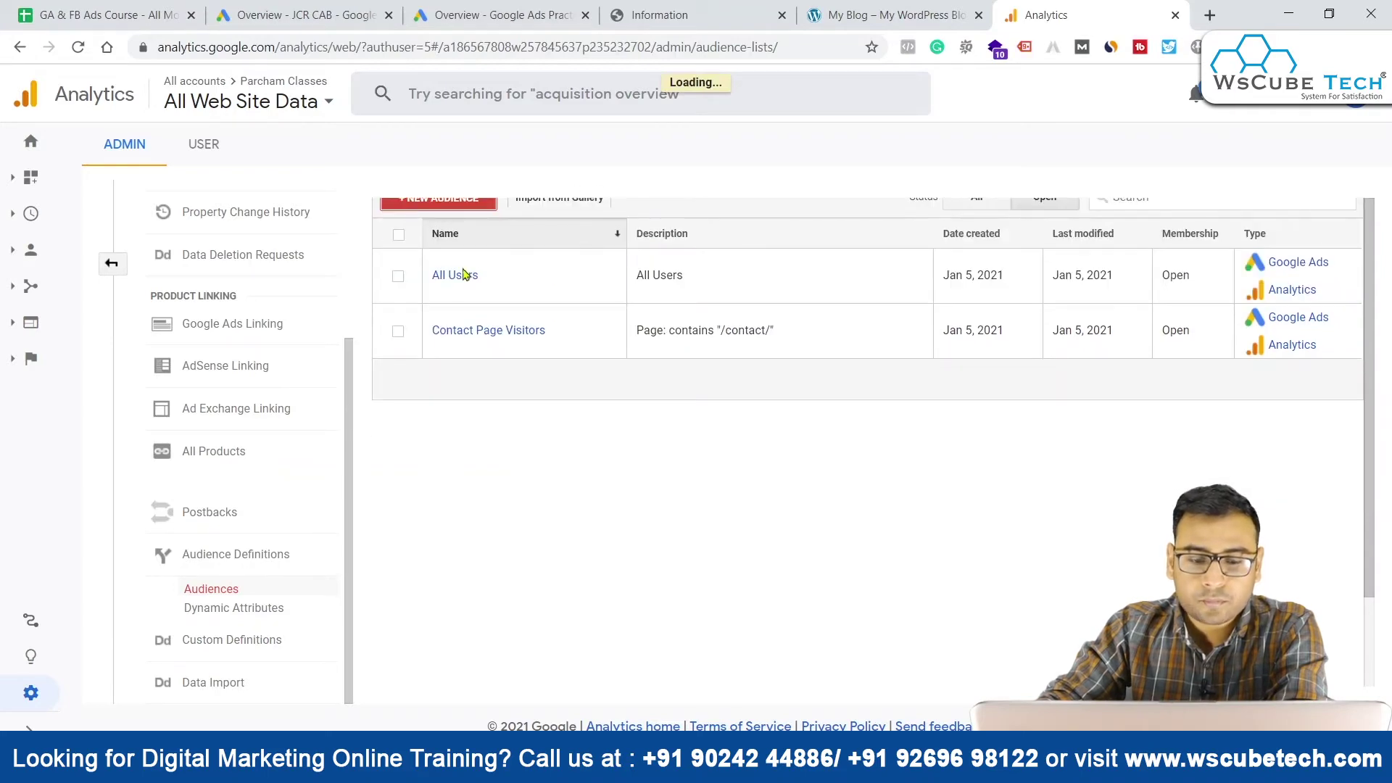
{"action": "left_click", "coordinate": [439, 202]}
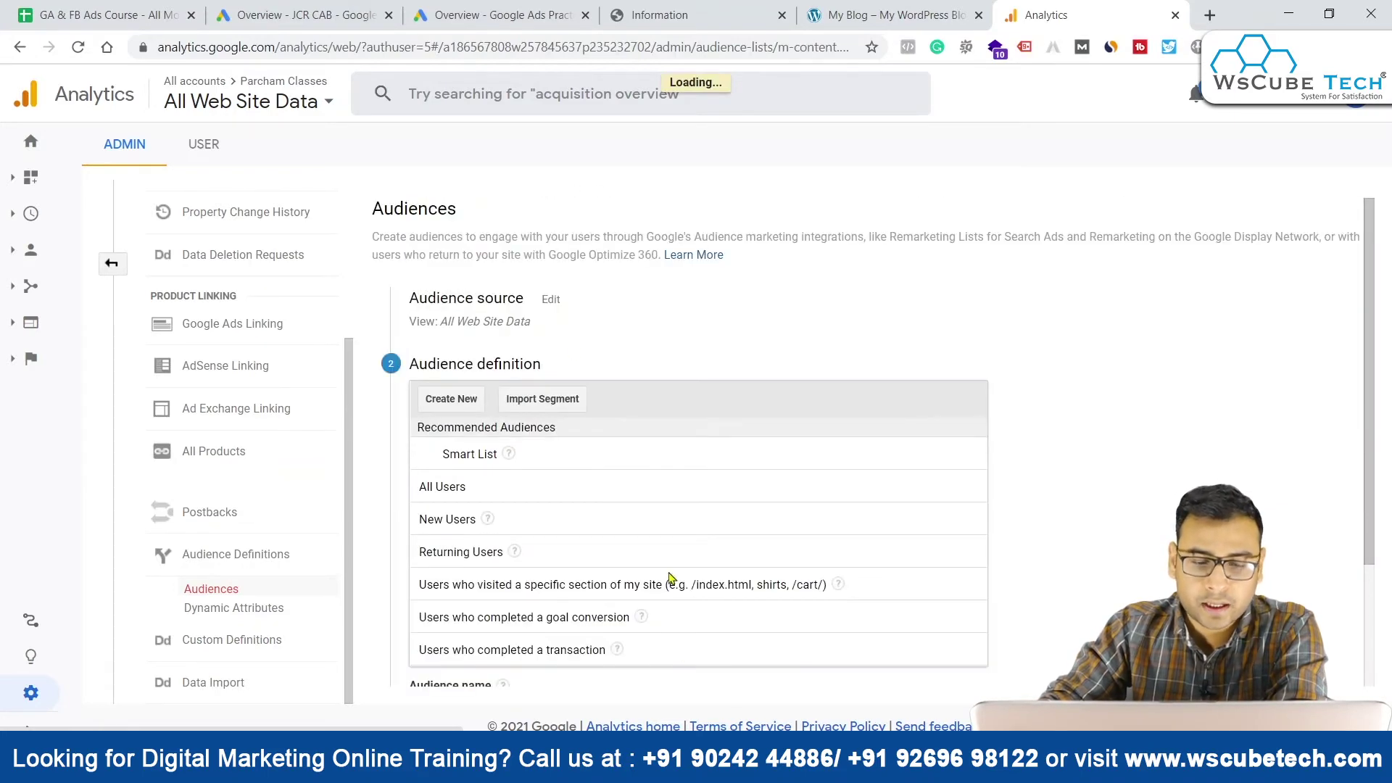
{"action": "scroll", "coordinate": [601, 396], "scroll_direction": "down", "scroll_amount": 3}
{"action": "left_click", "coordinate": [460, 241]}
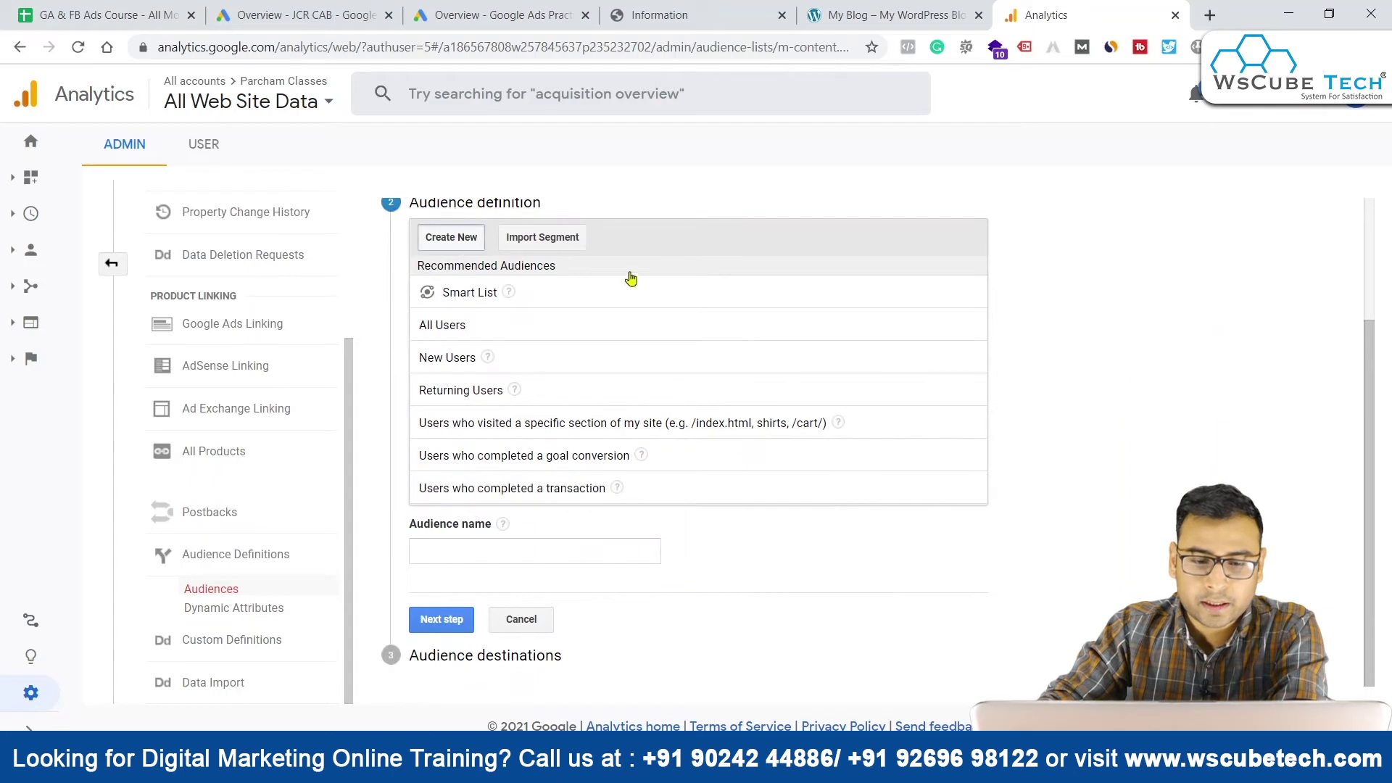
{"action": "left_click", "coordinate": [446, 444]}
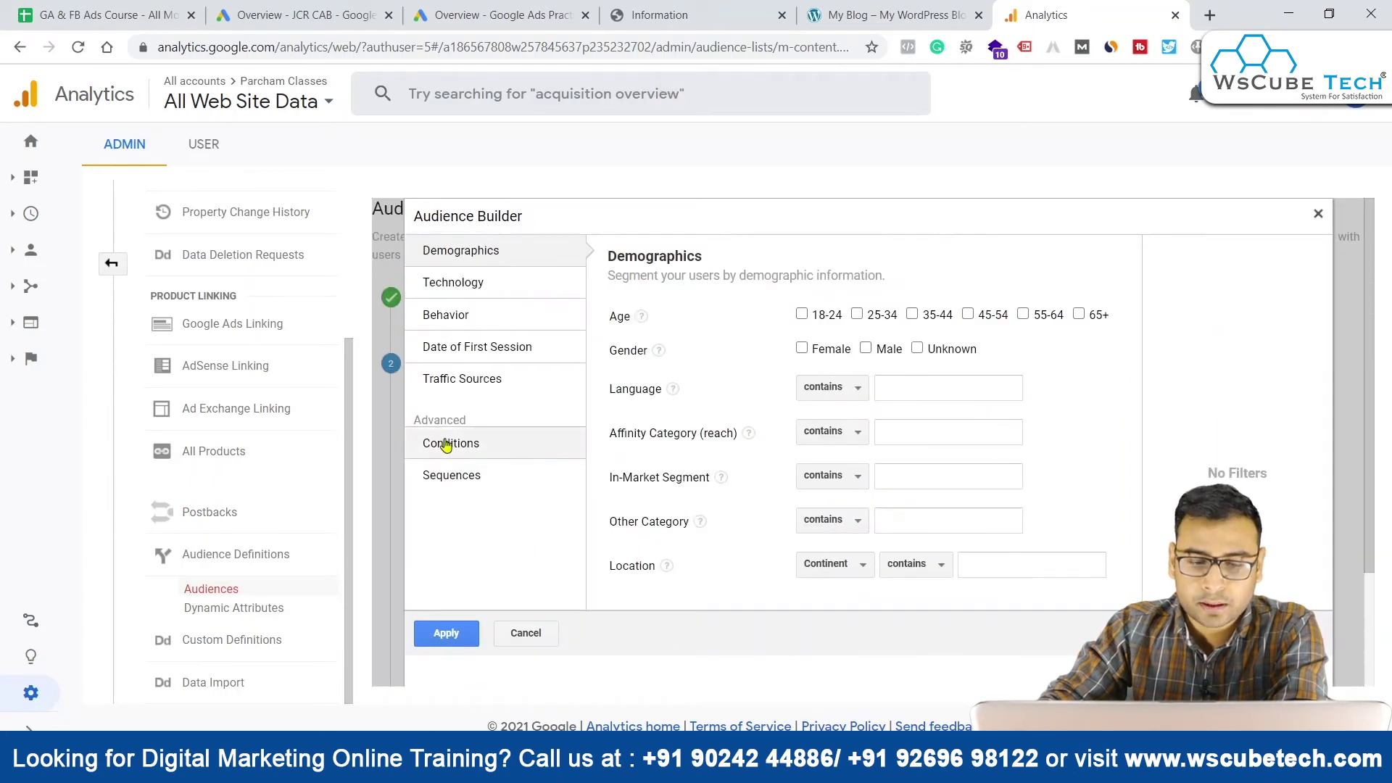
- Set the condition's dimension to Page with the contains operator, and show the available page values
{"action": "left_click", "coordinate": [685, 355]}
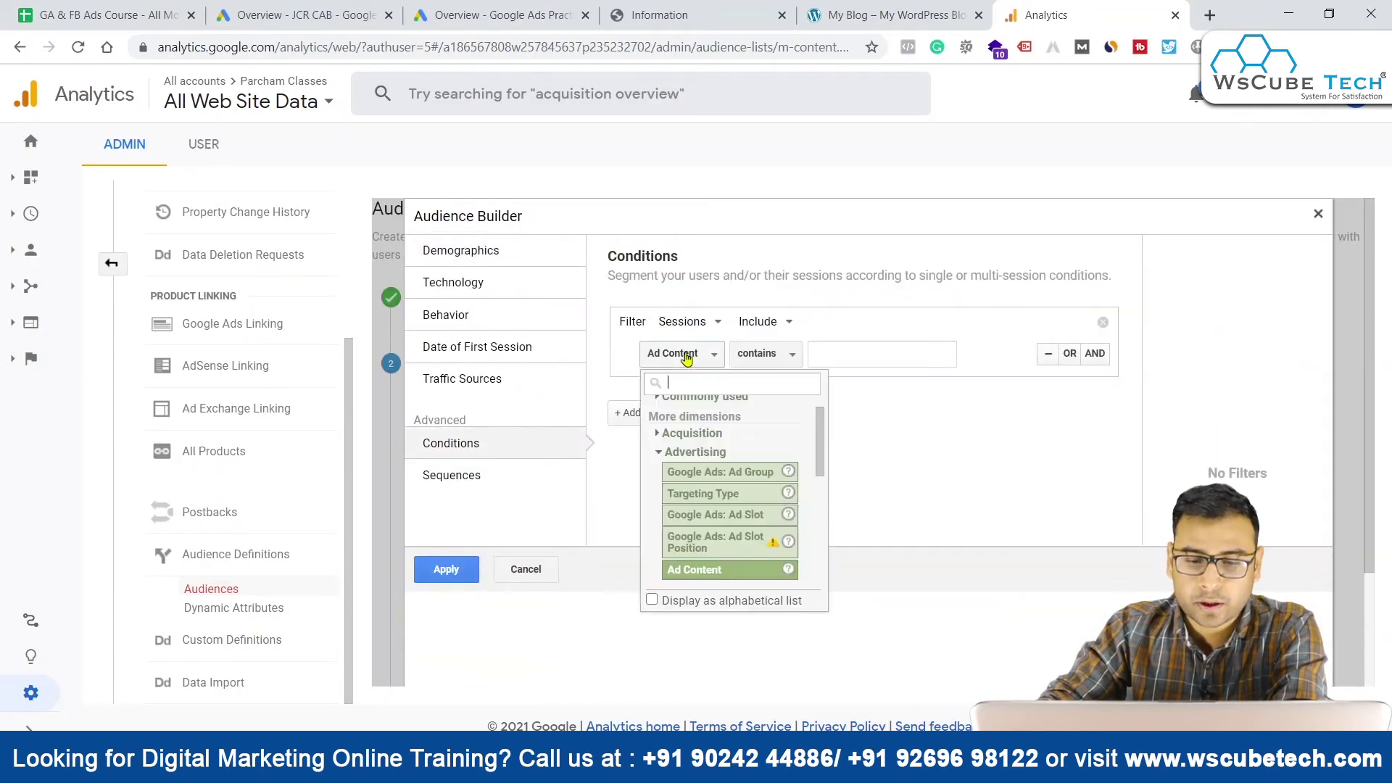
{"action": "type", "text": "page"}
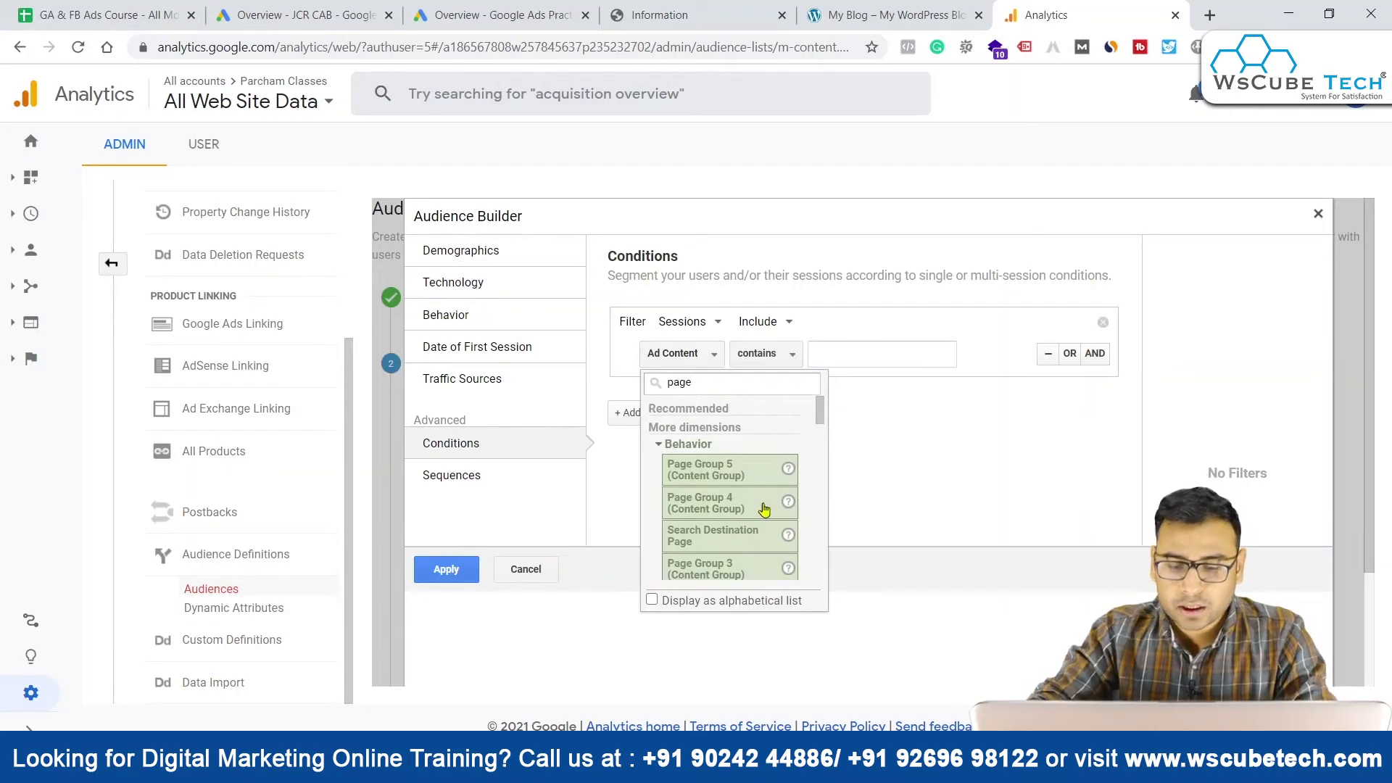
{"action": "scroll", "coordinate": [757, 522], "scroll_direction": "down", "scroll_amount": 5}
{"action": "left_click", "coordinate": [768, 453]}
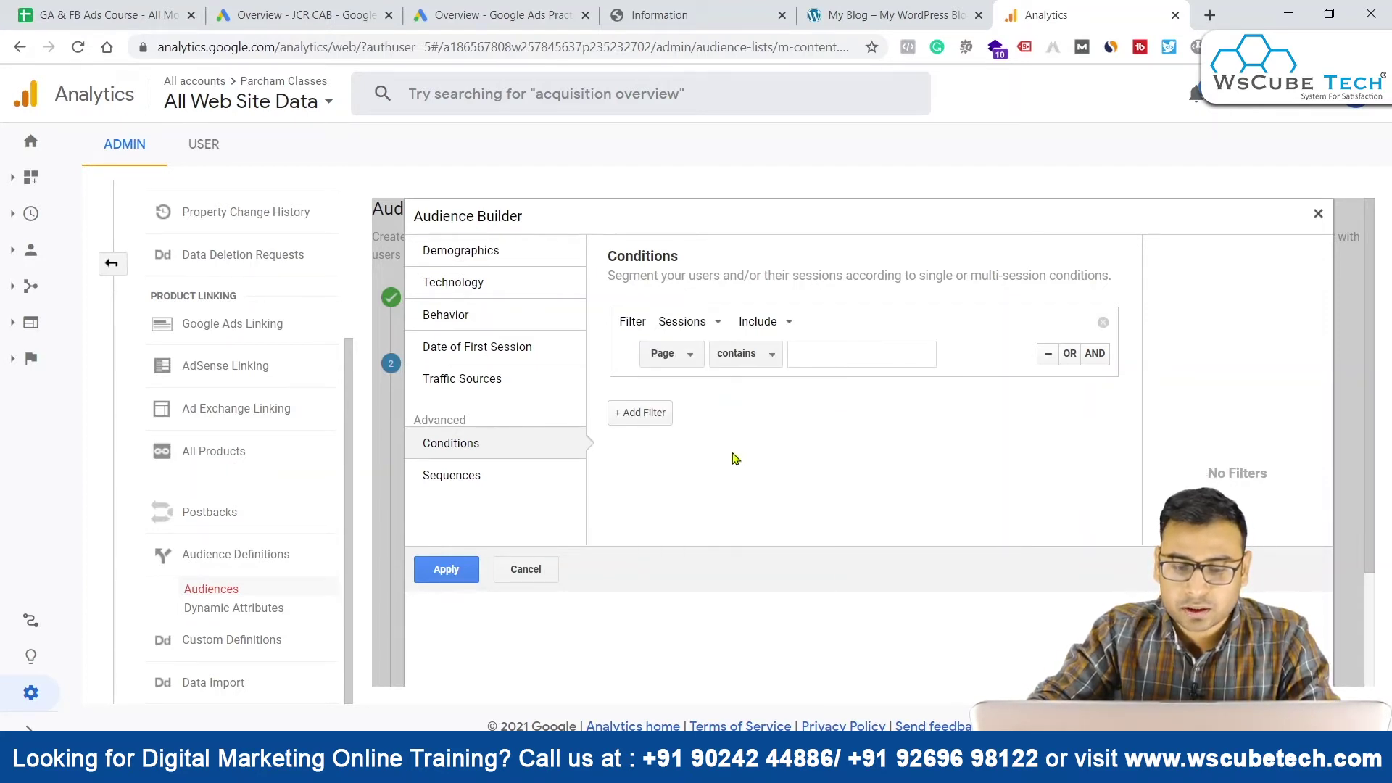
{"action": "left_click", "coordinate": [809, 363]}
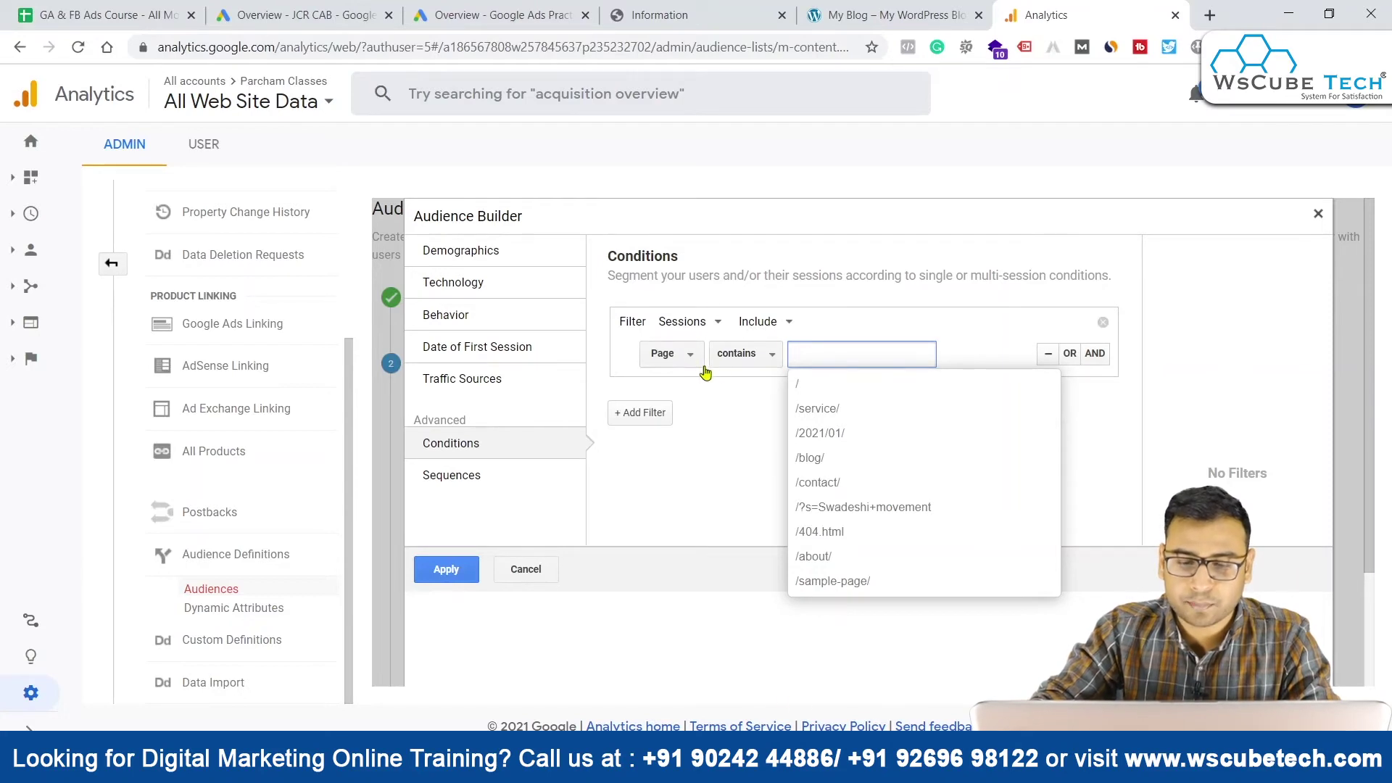
- Open the Service page of the parchamclasses.com blog and copy the "/service/" part of its URL
{"action": "left_click", "coordinate": [863, 10]}
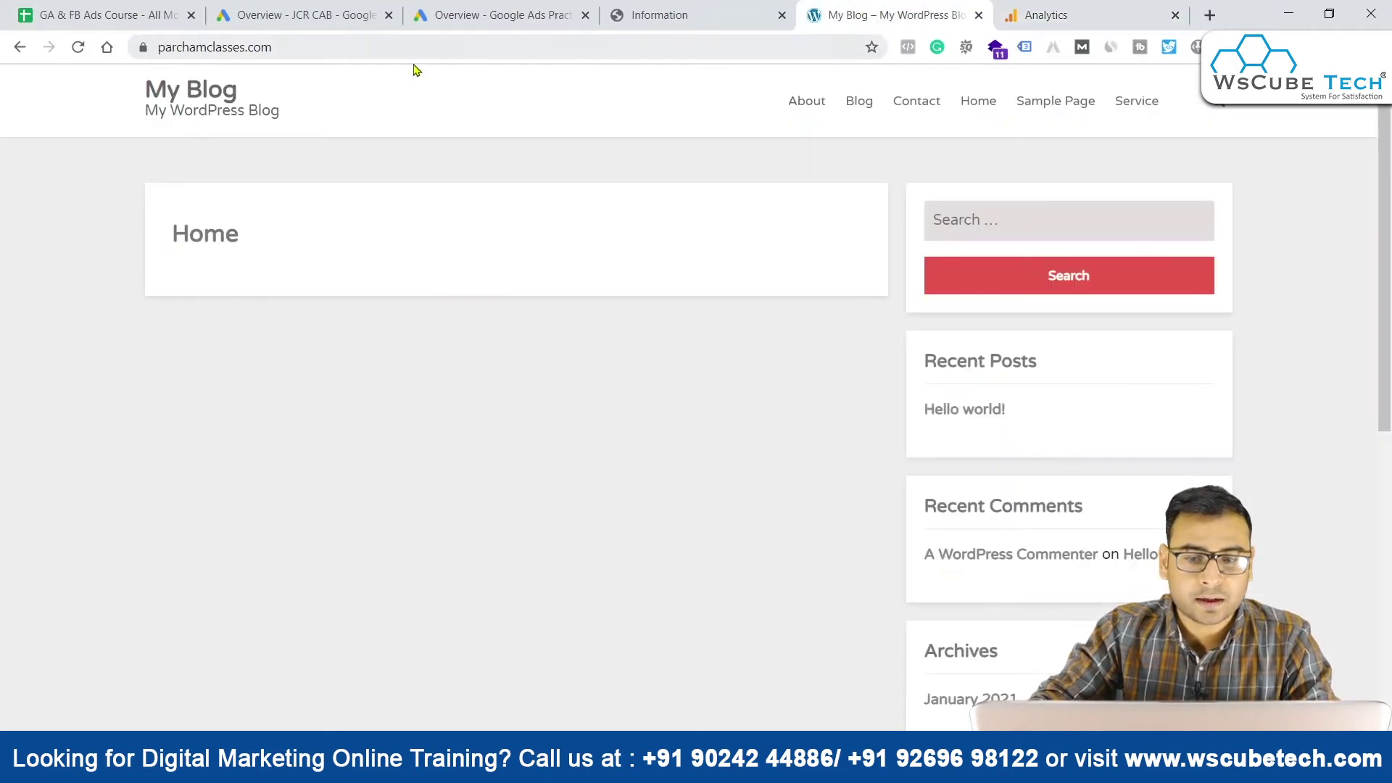
{"action": "left_click", "coordinate": [1133, 106]}
{"action": "left_click", "coordinate": [301, 49]}
{"action": "left_click", "coordinate": [412, 49]}
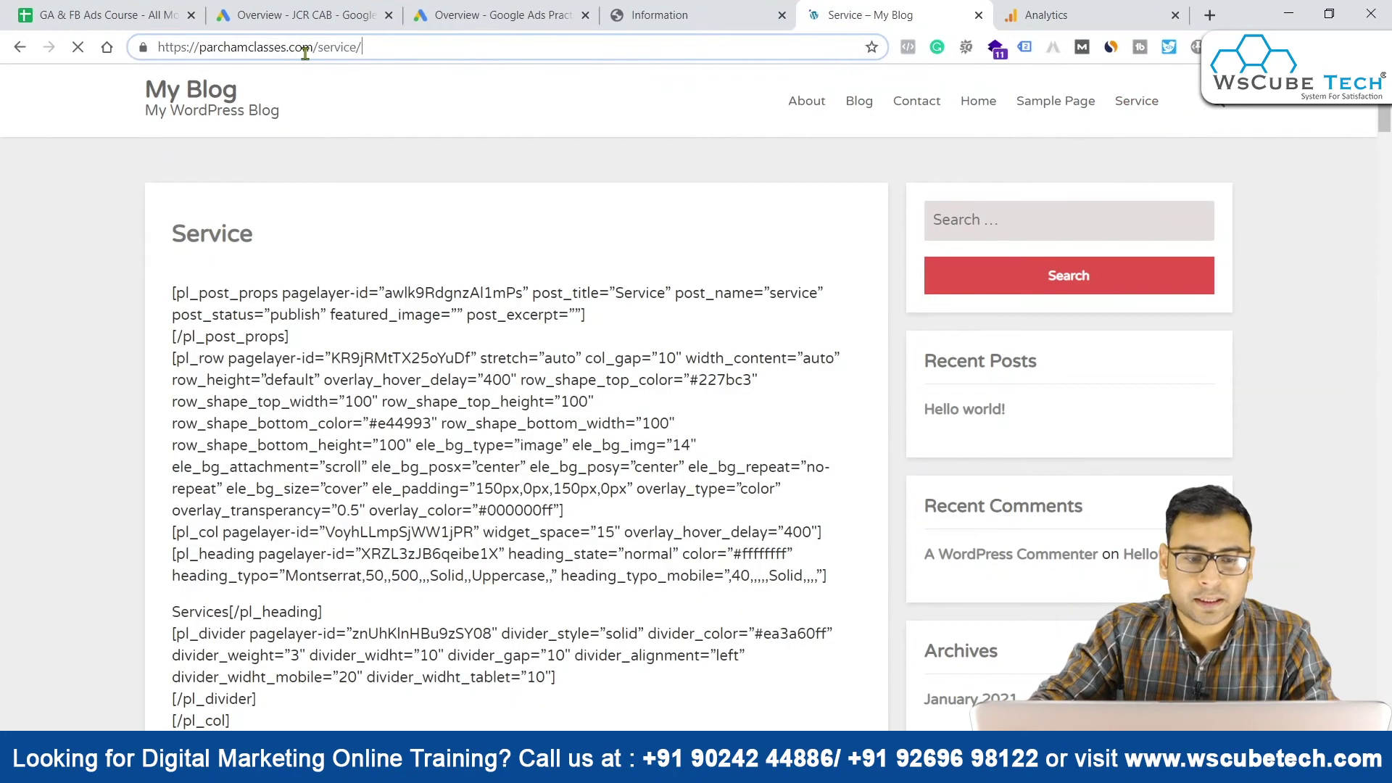
{"action": "left_click_drag", "start_coordinate": [315, 47], "coordinate": [507, 47]}
{"action": "key", "text": "ctrl+c"}
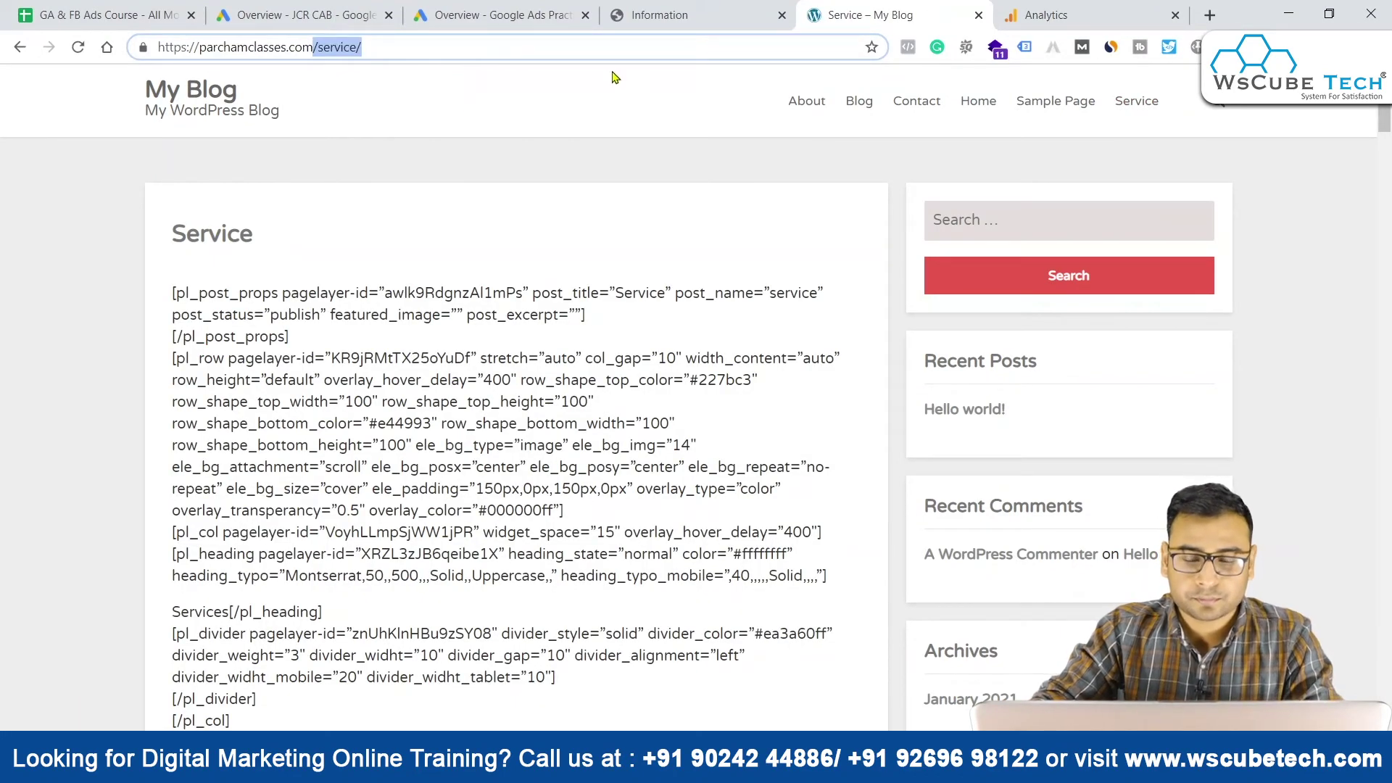
- Return to Google Analytics, set the Page condition's value to "/service/", and add a second condition joined with AND
{"action": "left_click", "coordinate": [520, 10]}
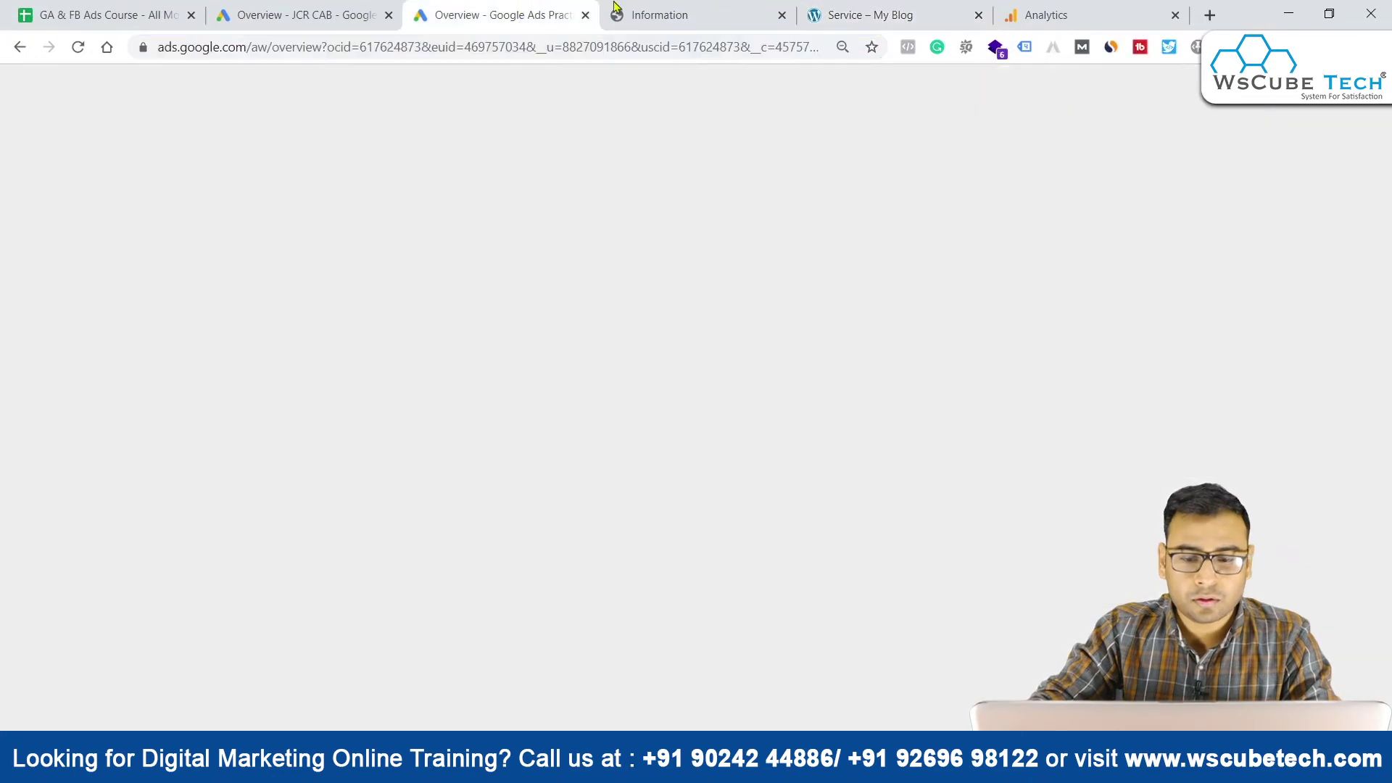
{"action": "left_click", "coordinate": [1146, 7]}
{"action": "left_click", "coordinate": [852, 353]}
{"action": "key", "text": "ctrl+v"}
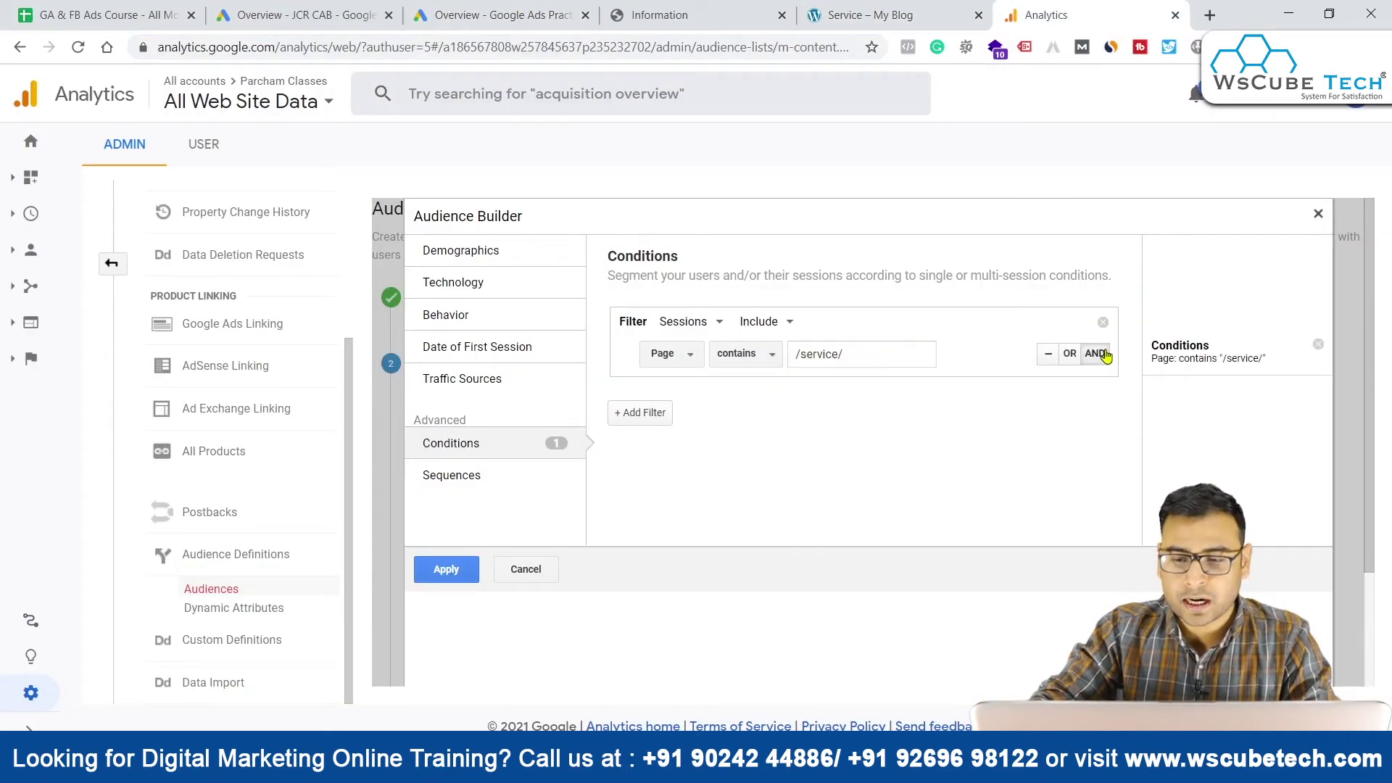
{"action": "left_click", "coordinate": [1097, 354]}
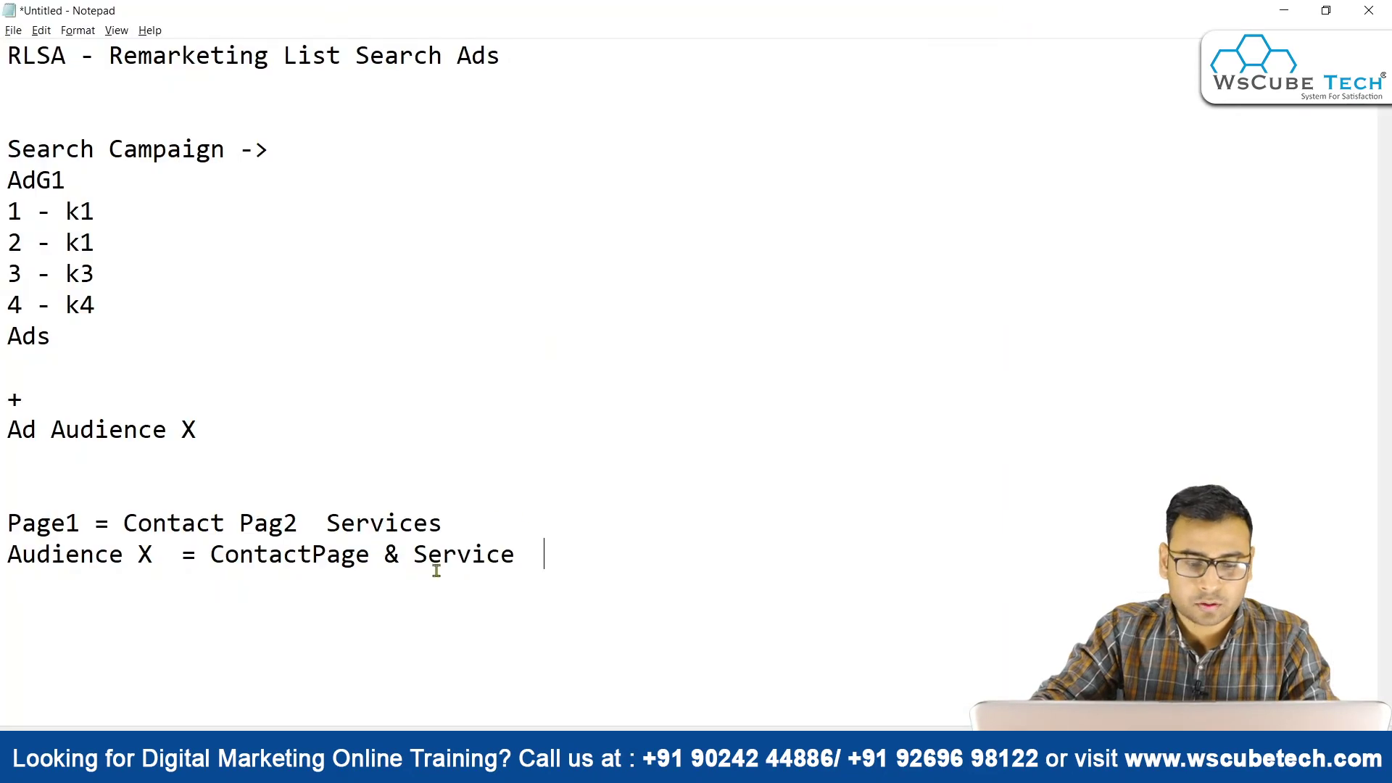
{"action": "left_click", "coordinate": [367, 556]}
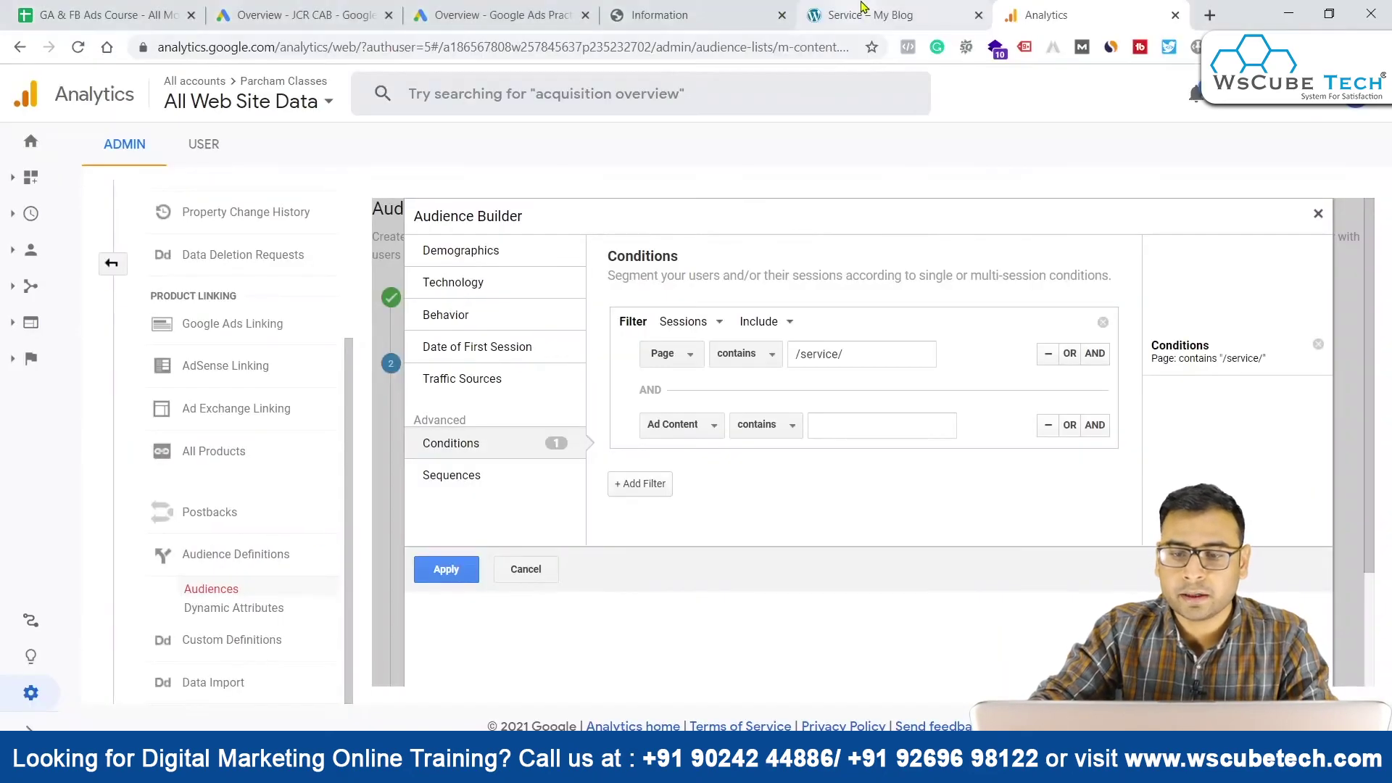
- Open the Contact page of the parchamclasses.com blog and copy the "contact/" part of its URL
{"action": "left_click", "coordinate": [853, 12]}
{"action": "left_click", "coordinate": [403, 48]}
{"action": "key", "text": "Return"}
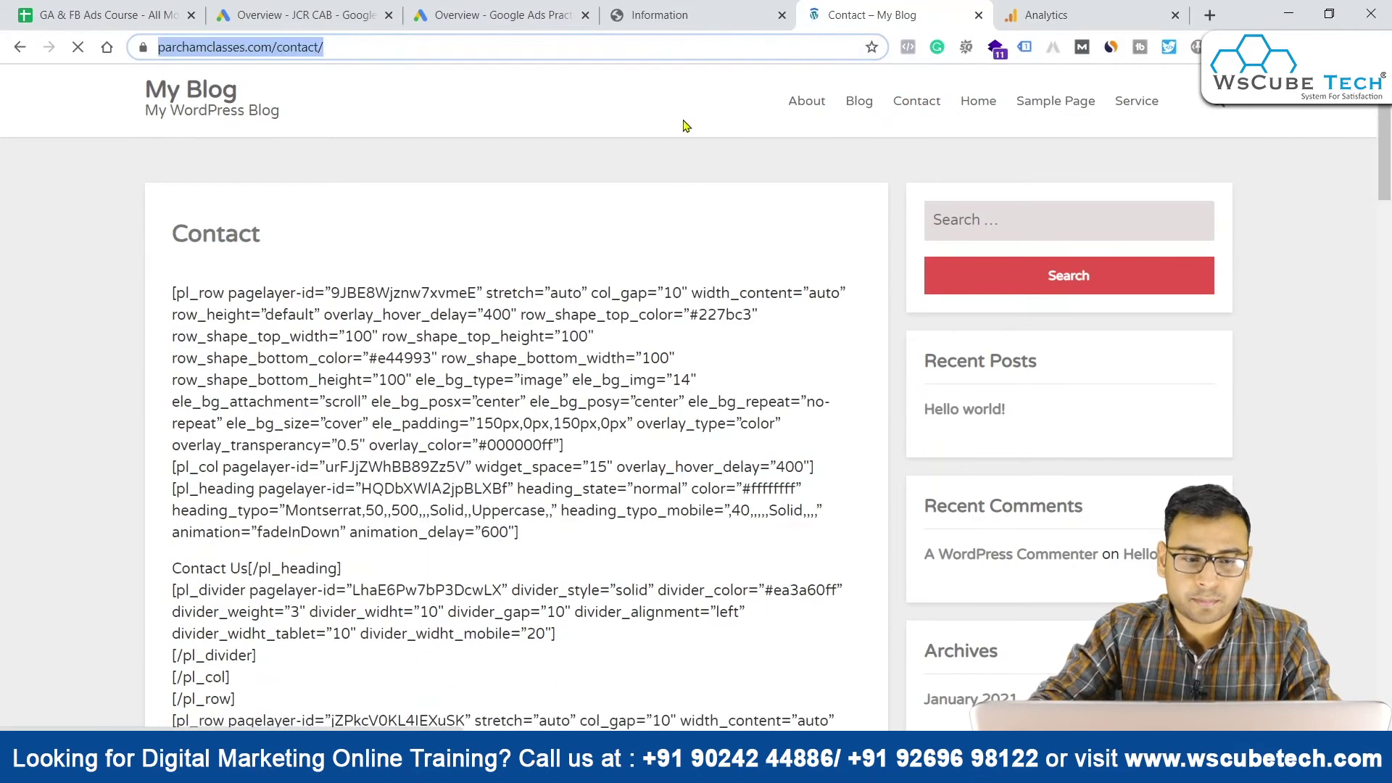
{"action": "left_click_drag", "start_coordinate": [355, 46], "coordinate": [317, 48]}
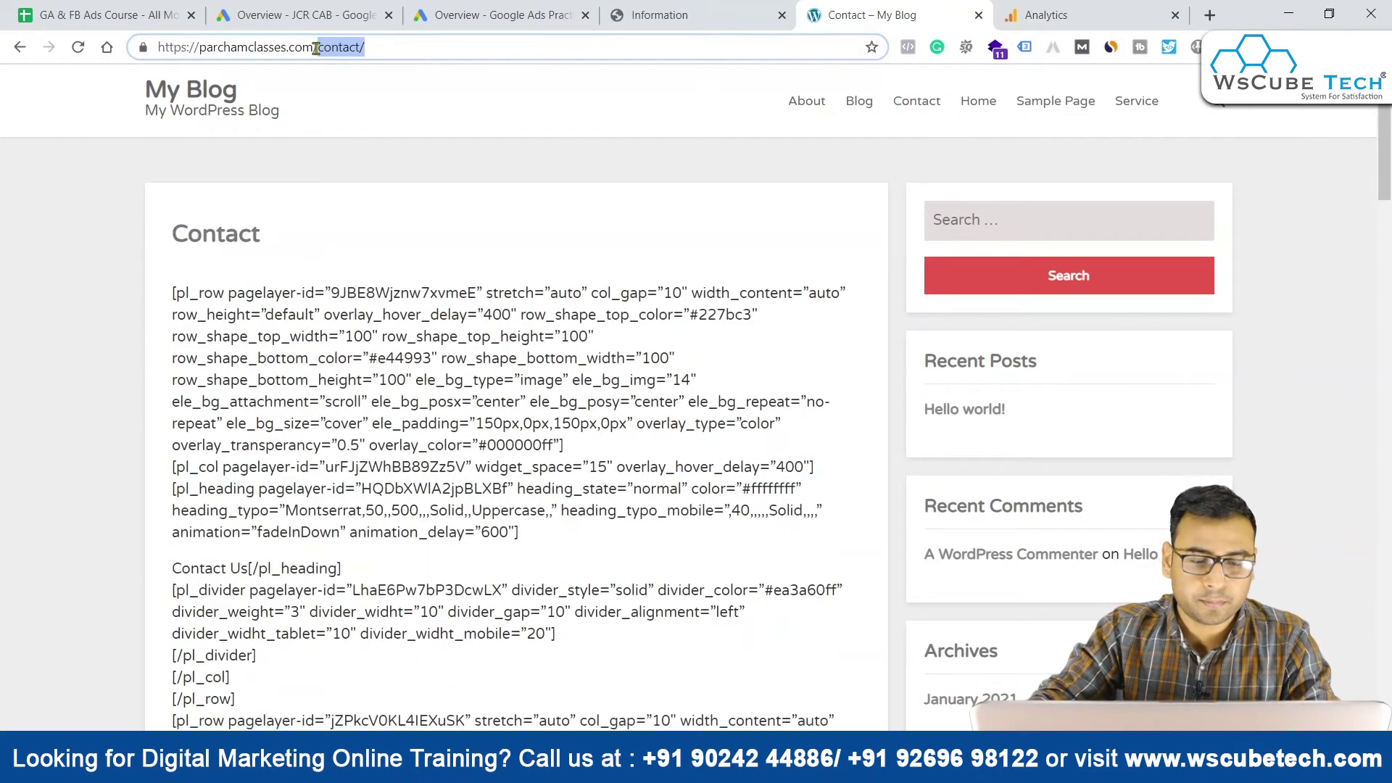
{"action": "key", "text": "ctrl+c"}
- Set the second condition's value to "/contact/" in the Google Analytics Audience Builder
{"action": "left_click", "coordinate": [1044, 15]}
{"action": "left_click", "coordinate": [817, 425]}
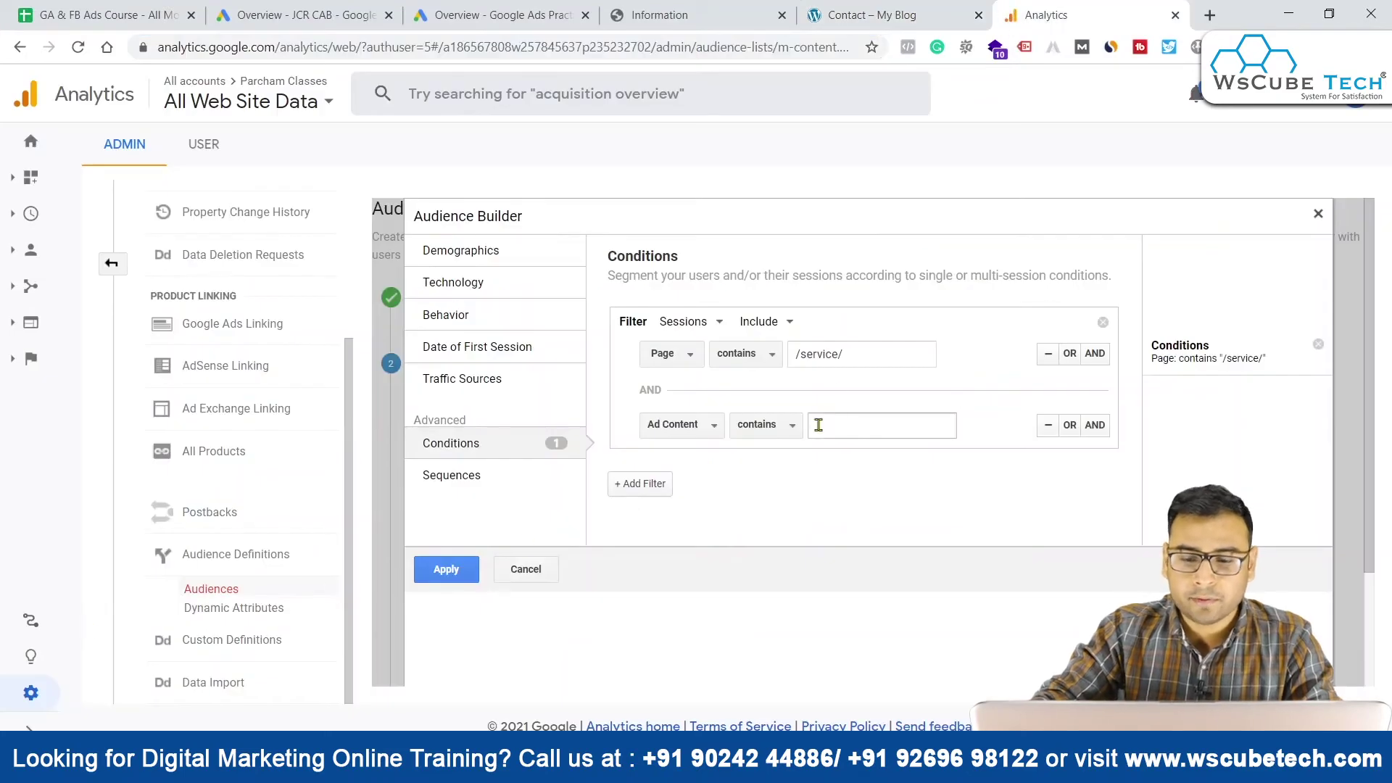
{"action": "key", "text": "ctrl+v"}
{"action": "left_click_drag", "start_coordinate": [825, 425], "coordinate": [816, 425]}
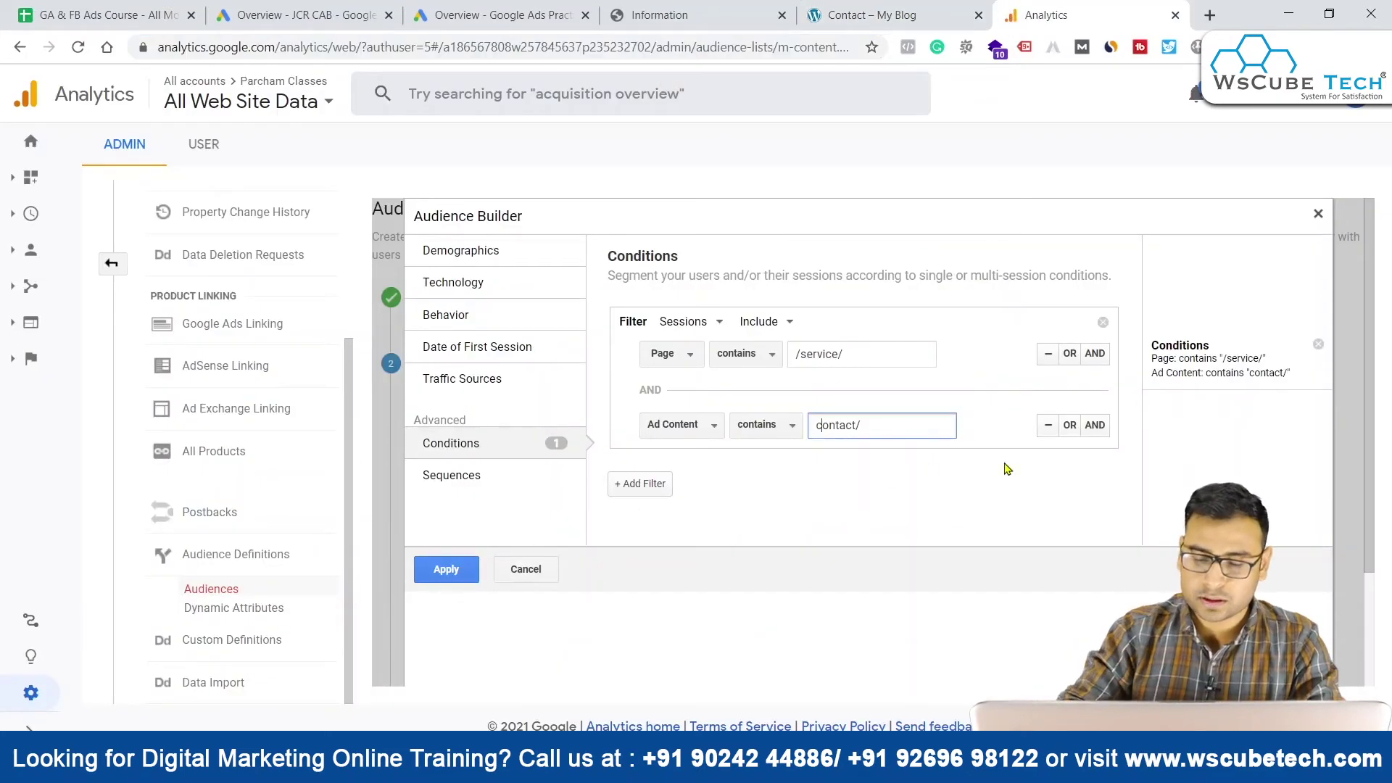
{"action": "type", "text": "/"}
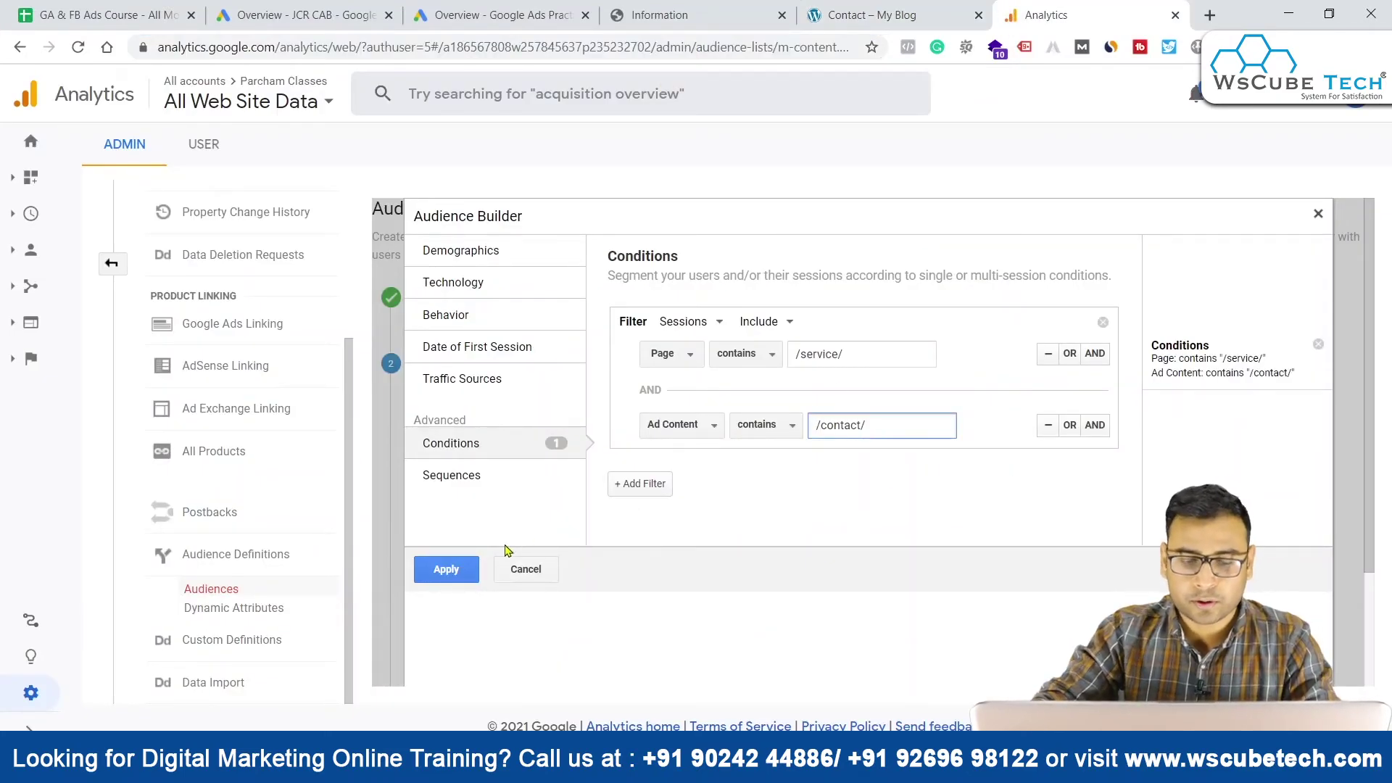
- Apply the conditions, name the audience "VIsited - Service & Contact", and proceed to the audience destinations
{"action": "left_click", "coordinate": [446, 569]}
{"action": "scroll", "coordinate": [711, 563], "scroll_direction": "down", "scroll_amount": 2}
{"action": "left_click", "coordinate": [425, 549]}
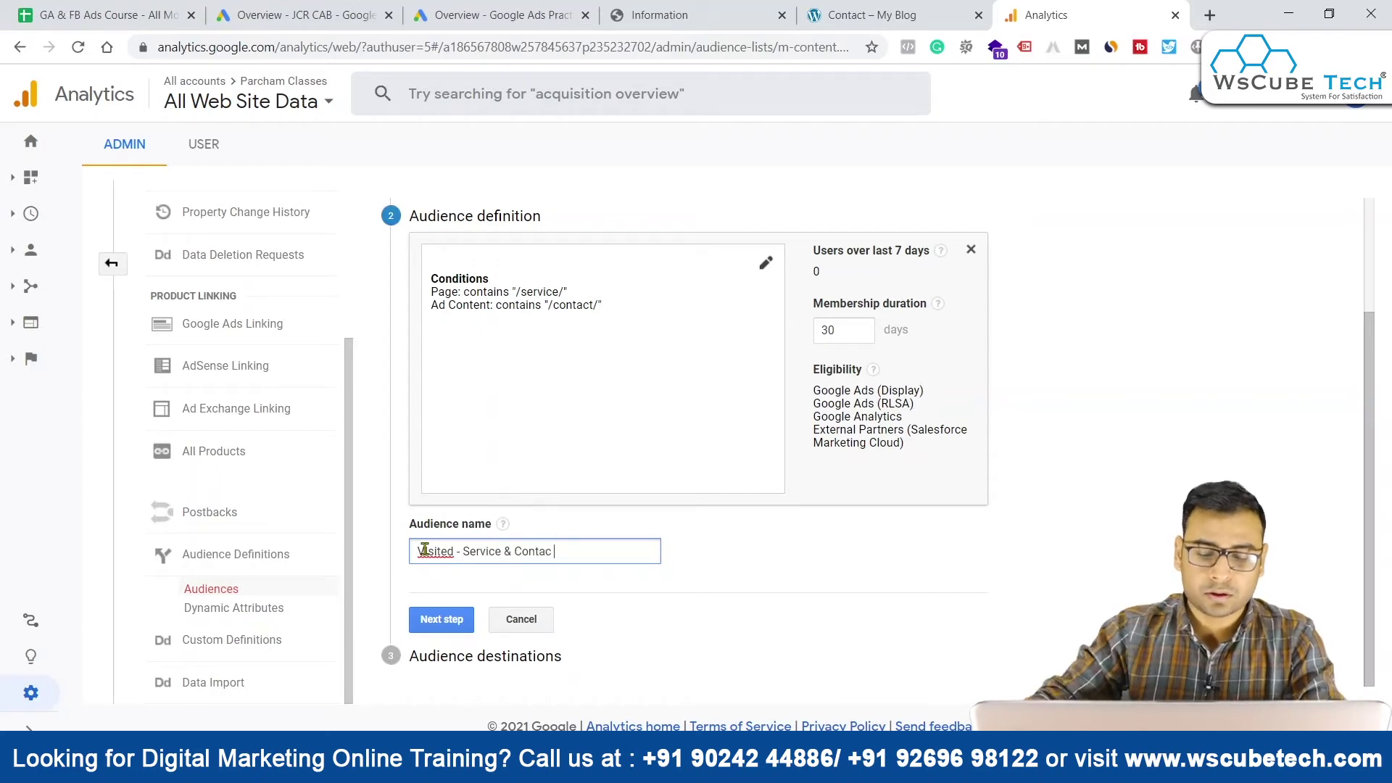
{"action": "left_click", "coordinate": [444, 622]}
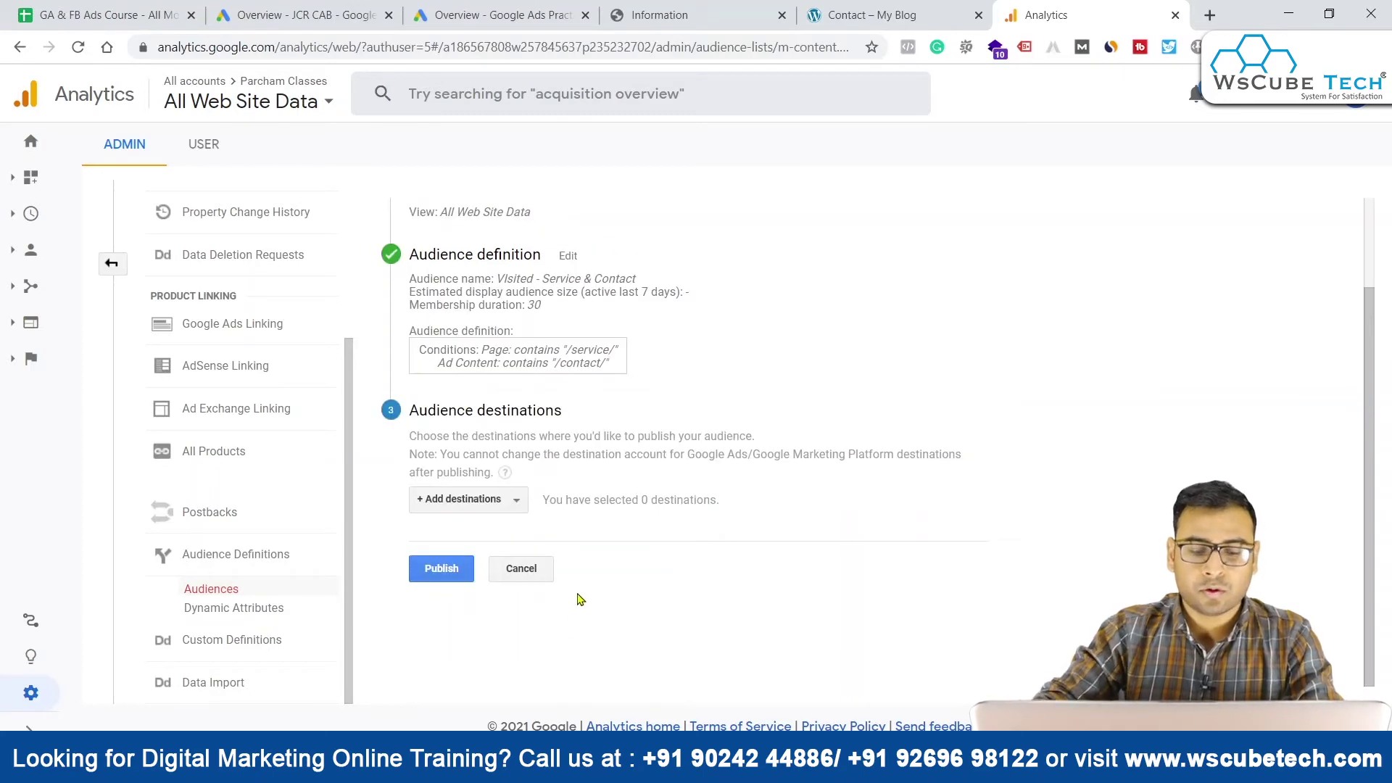
- Add two destinations for the audience, including the Google Ads account, and publish it
{"action": "left_click", "coordinate": [478, 517]}
{"action": "left_click", "coordinate": [479, 413]}
{"action": "left_click", "coordinate": [464, 471]}
{"action": "scroll", "coordinate": [466, 486], "scroll_direction": "down", "scroll_amount": 1}
{"action": "left_click", "coordinate": [445, 654]}
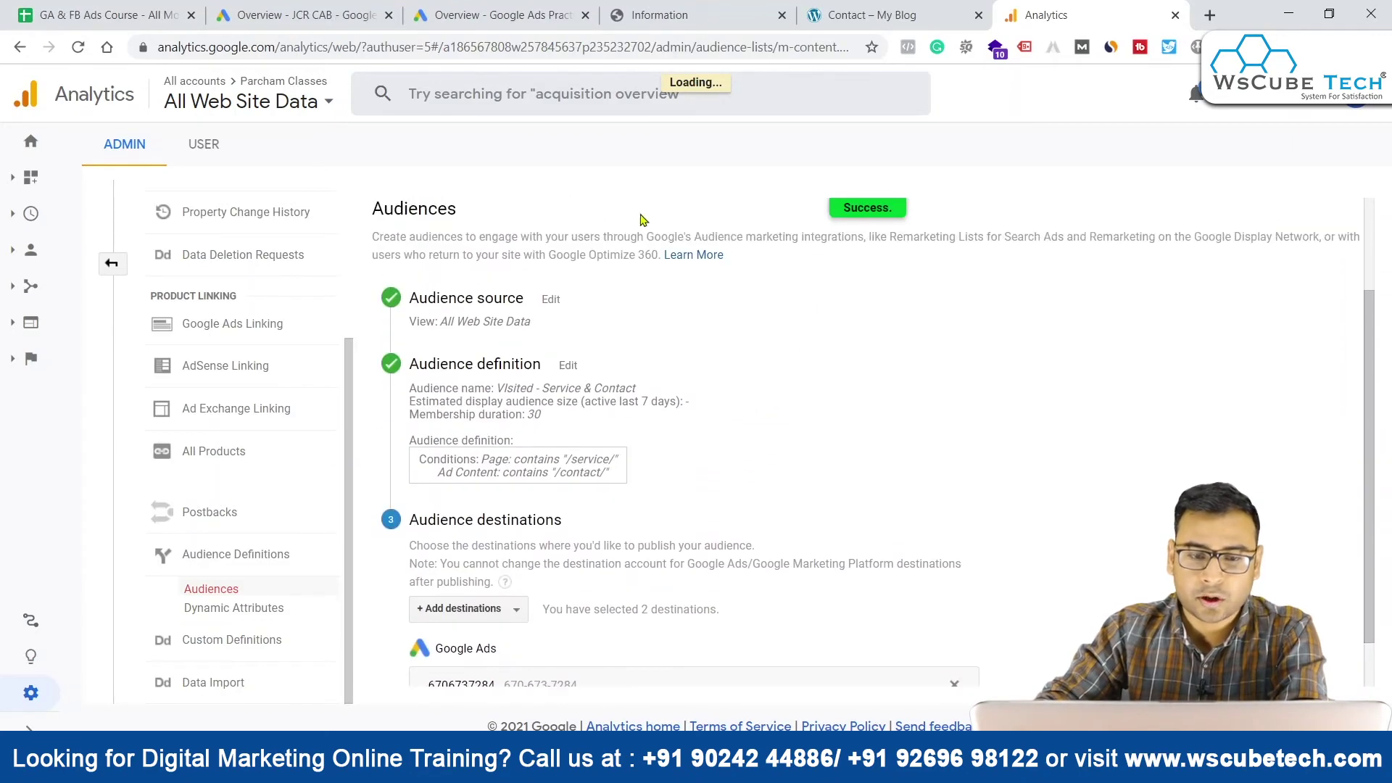
- Switch to Google Ads and examine the Service and Contact visitors audience in the Audience manager's remarketing lists
{"action": "left_click", "coordinate": [500, 14]}
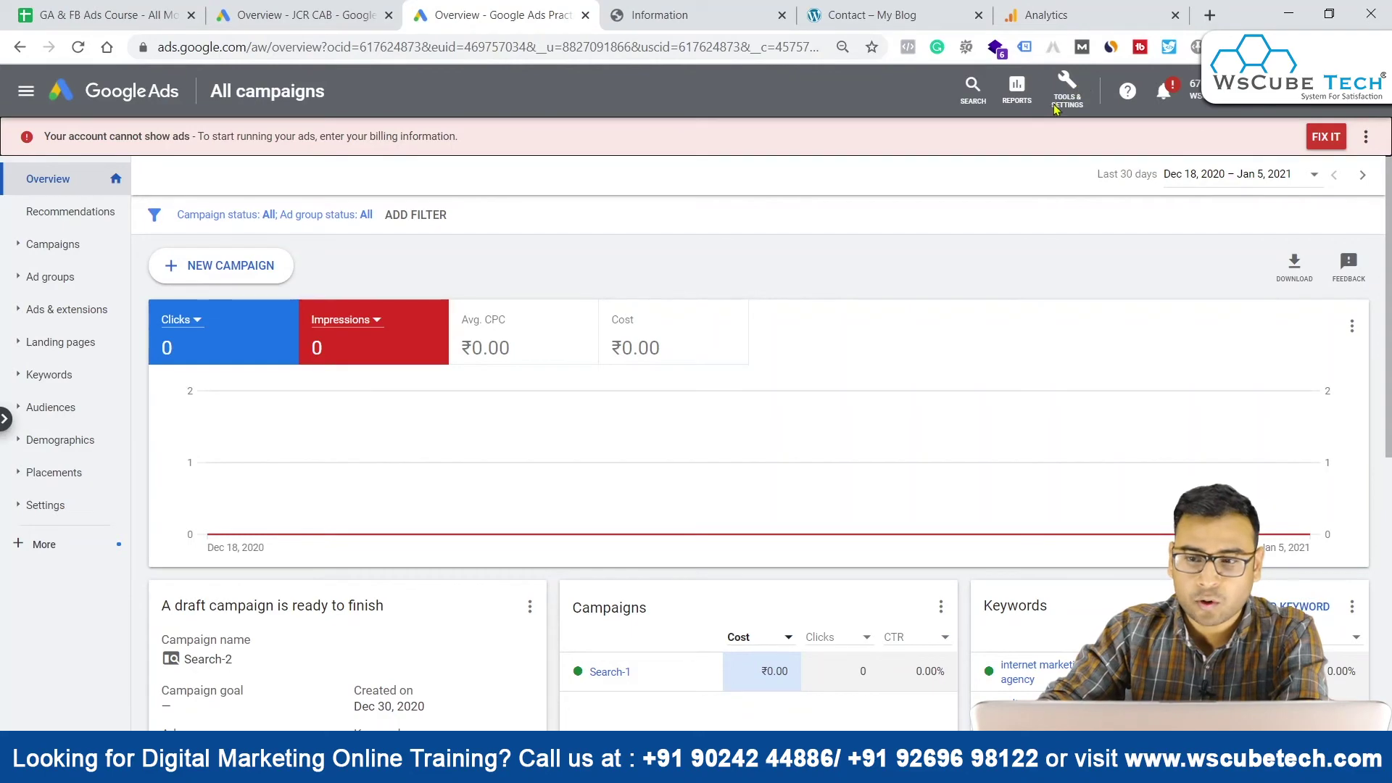
{"action": "left_click", "coordinate": [1090, 107]}
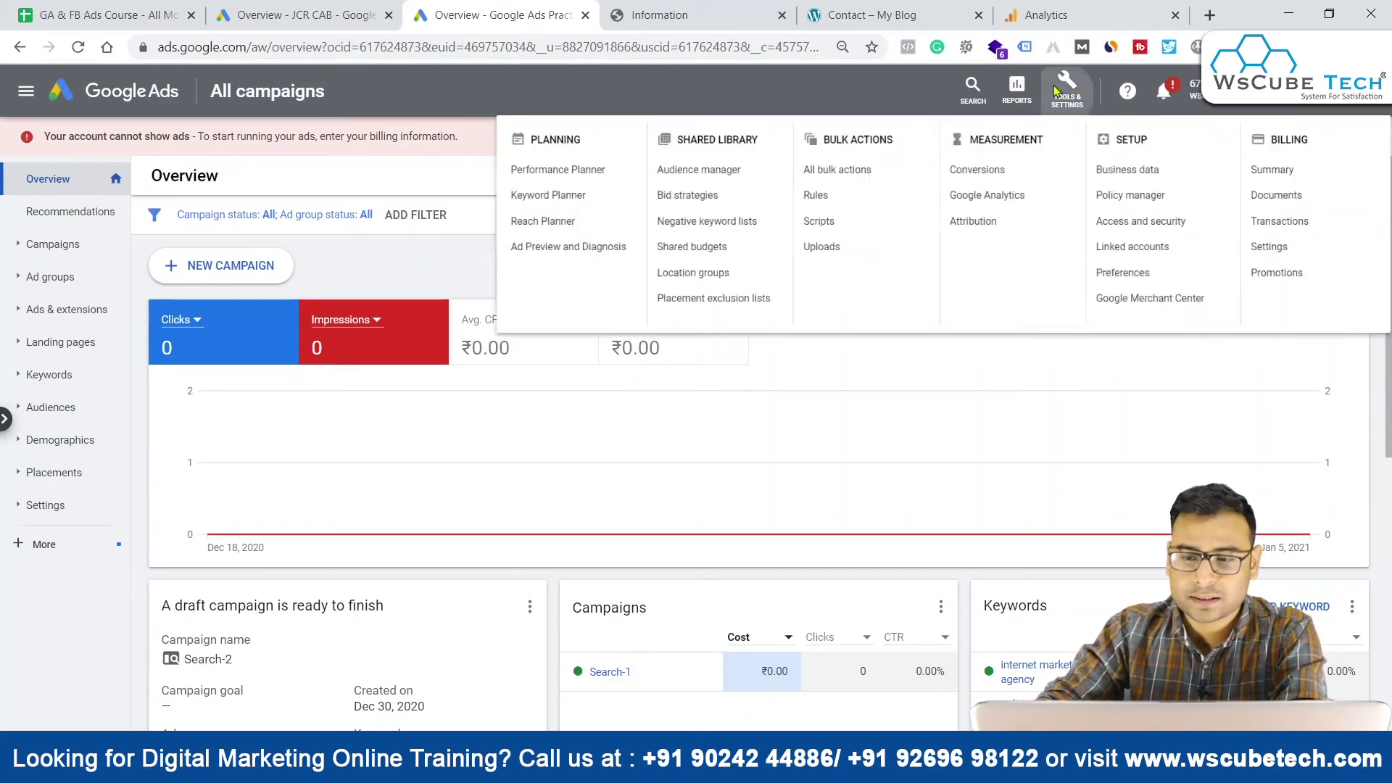
{"action": "left_click", "coordinate": [638, 177]}
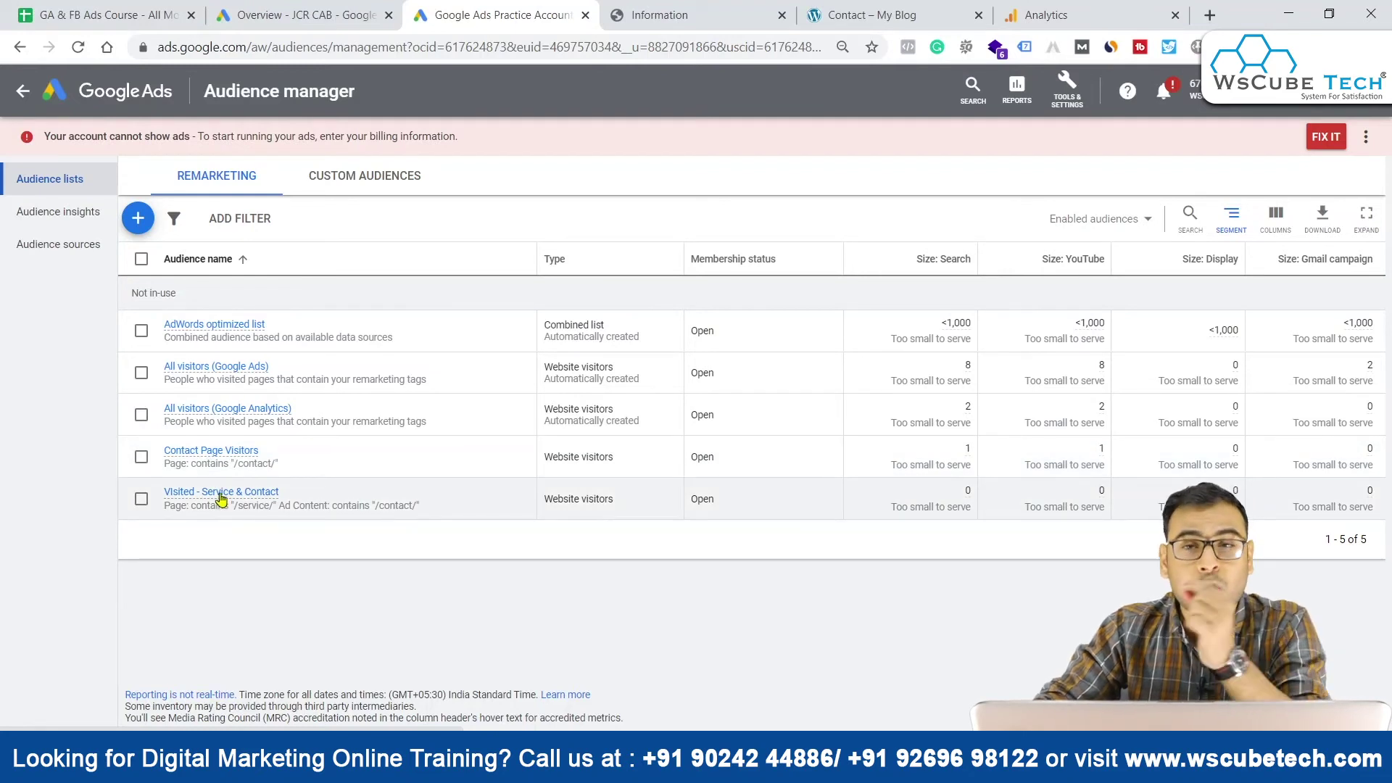
{"action": "left_click", "coordinate": [245, 496]}
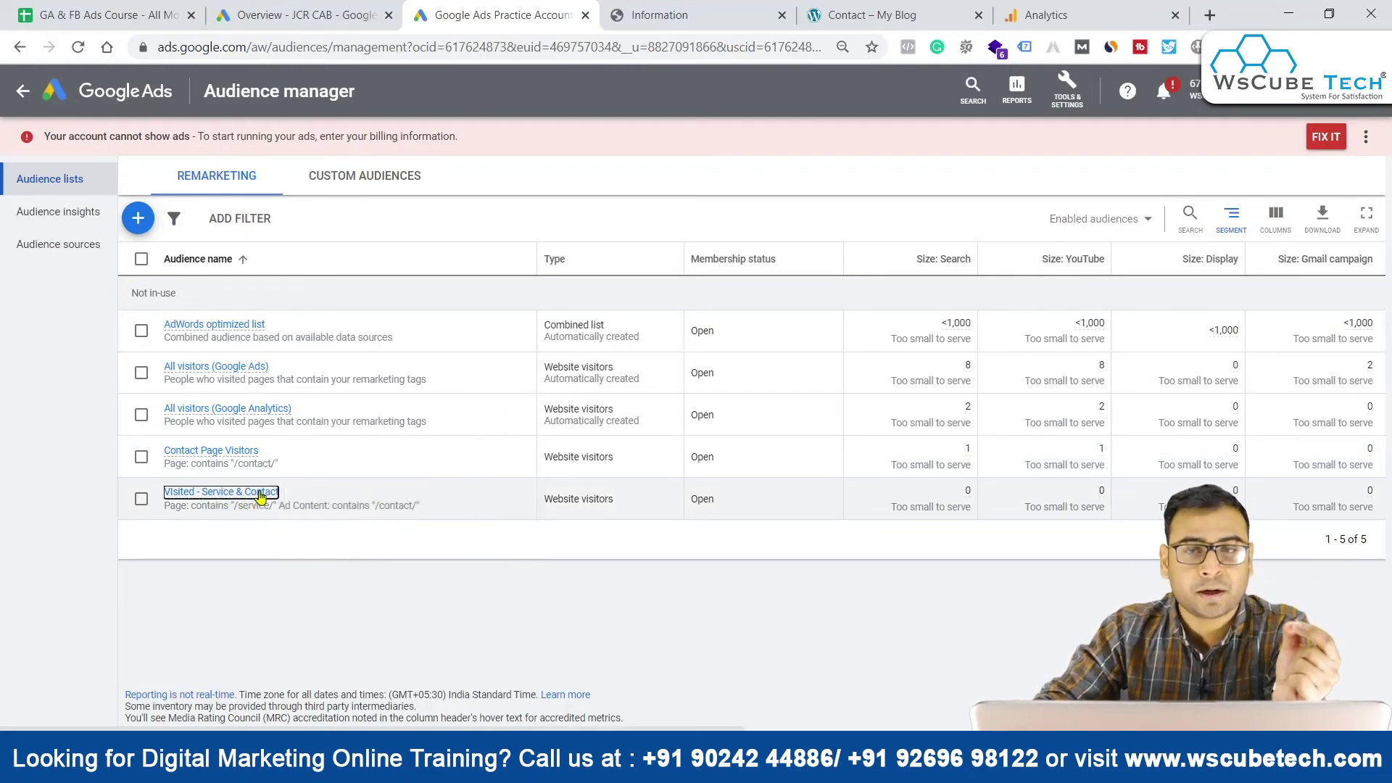
{"action": "mouse_move", "coordinate": [260, 498]}
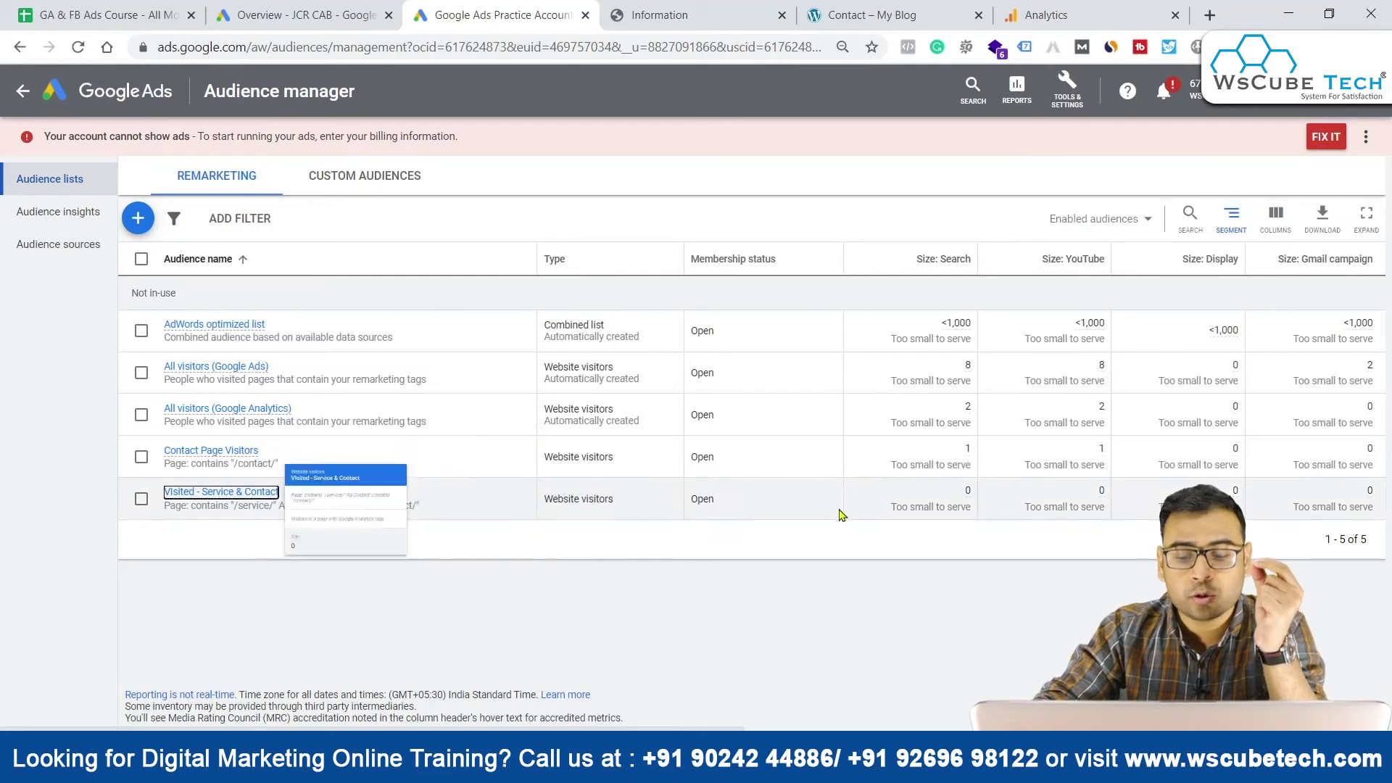
{"action": "key", "text": "alt+Tab"}
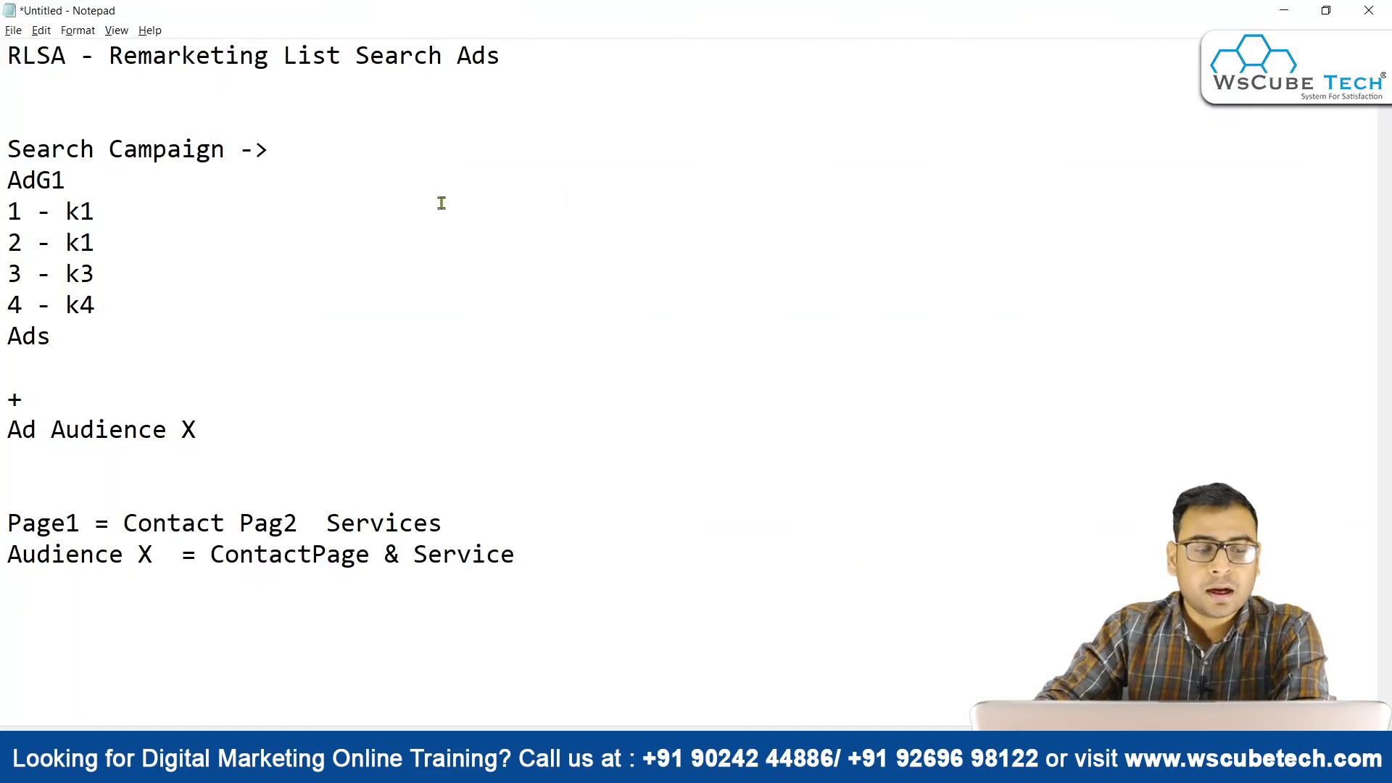
{"action": "key", "text": "alt+Tab"}
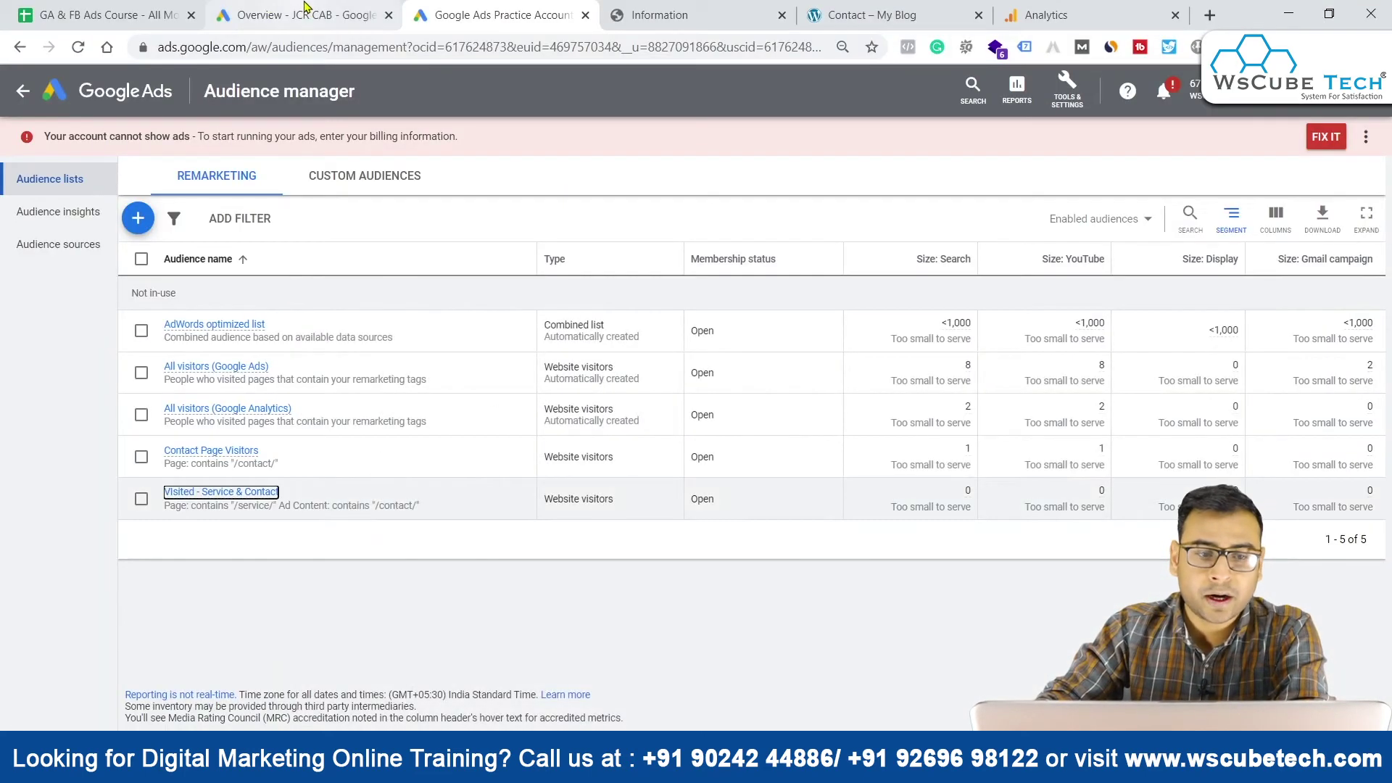
- Open the Search-1 campaign and show its audience settings
{"action": "left_click", "coordinate": [154, 94]}
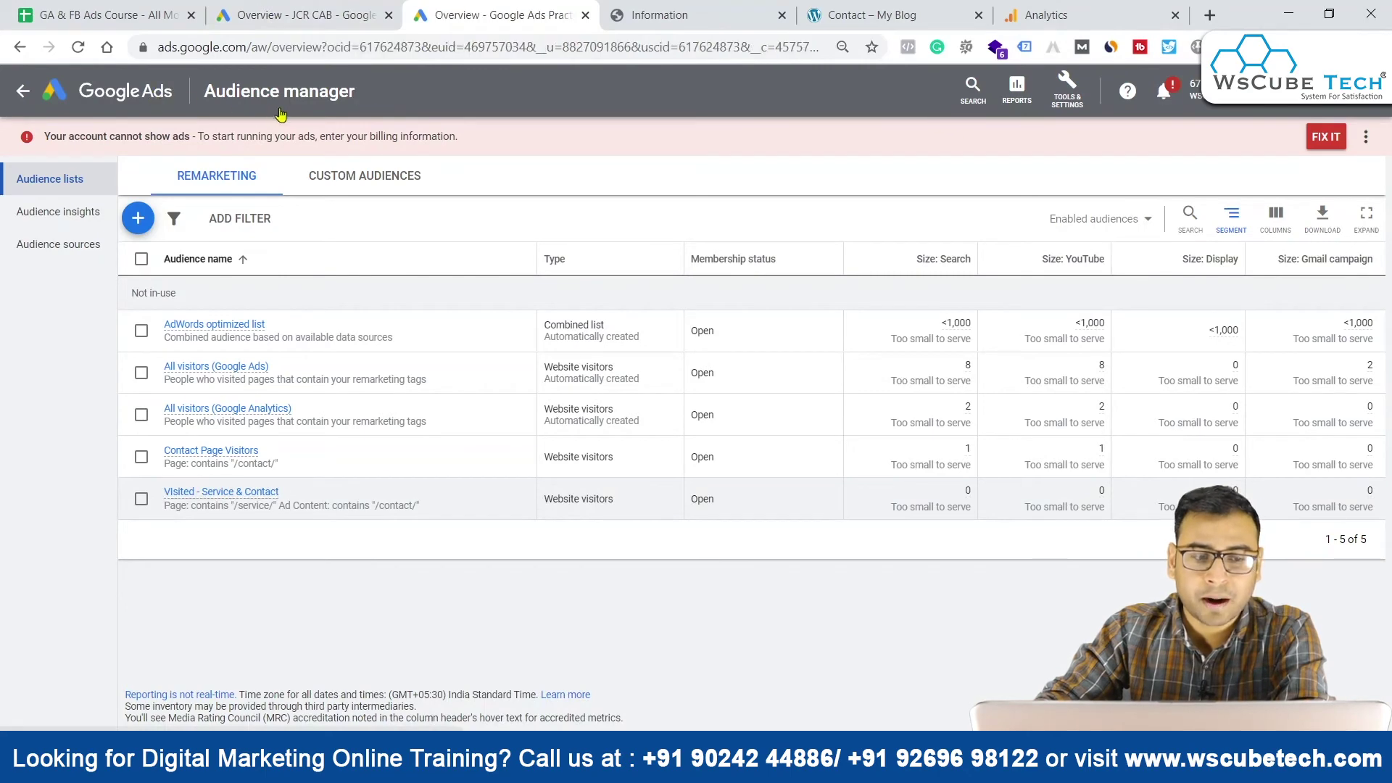
{"action": "left_click", "coordinate": [51, 244]}
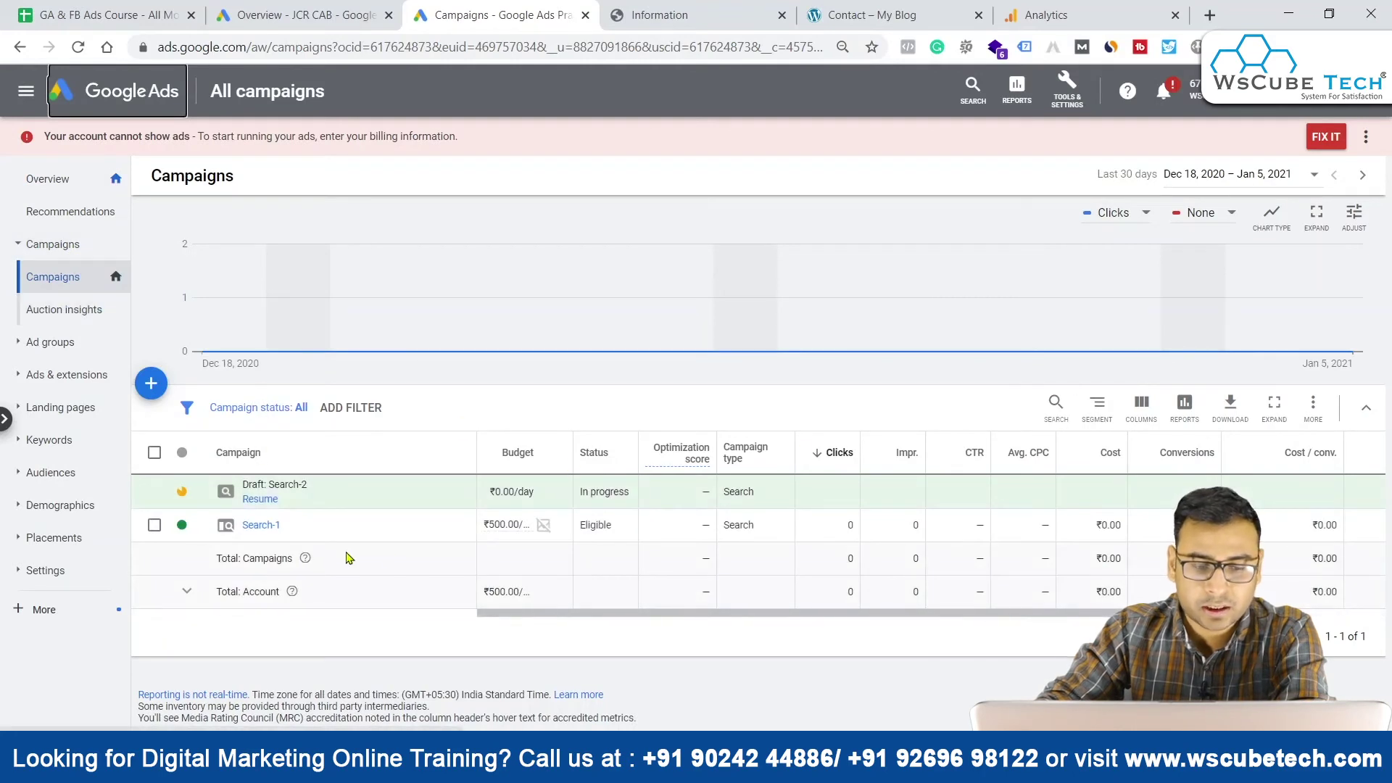
{"action": "left_click", "coordinate": [267, 525]}
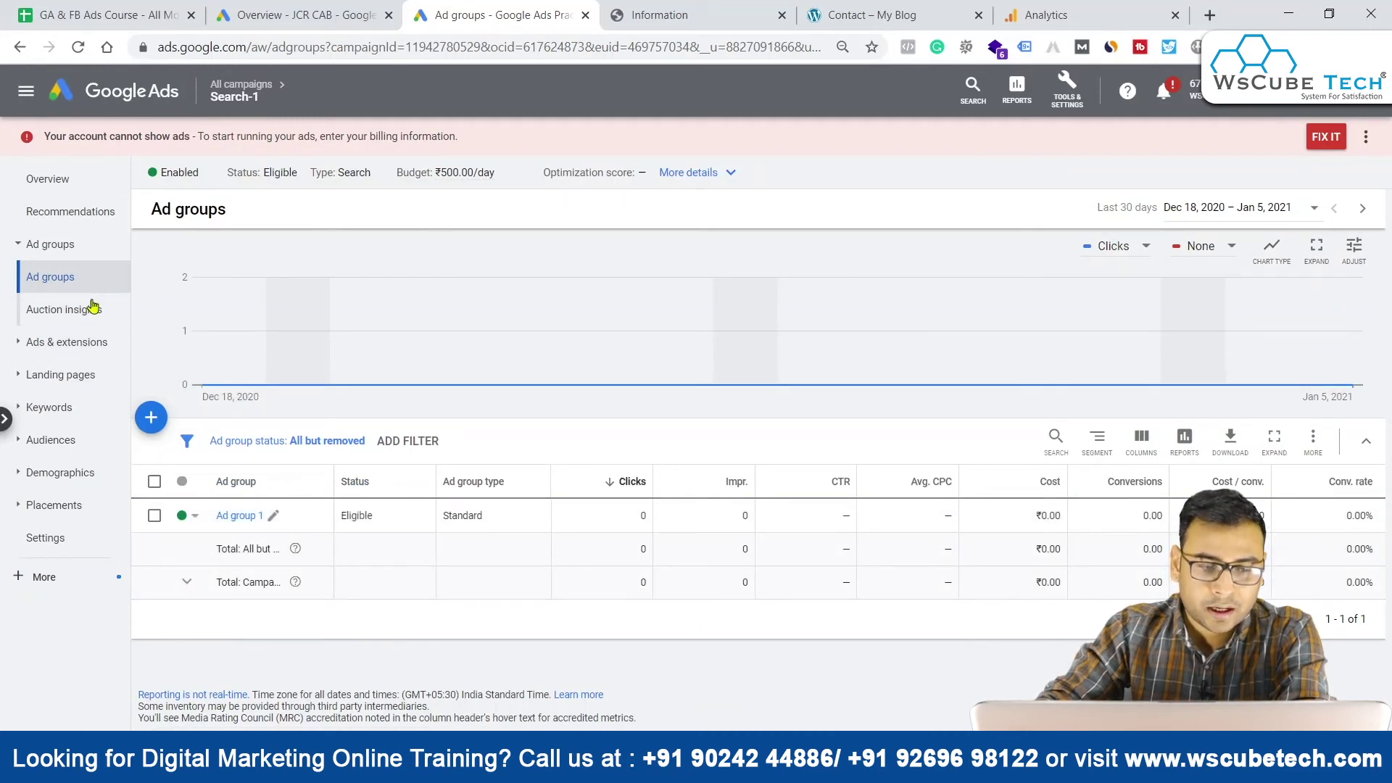
{"action": "left_click", "coordinate": [84, 438]}
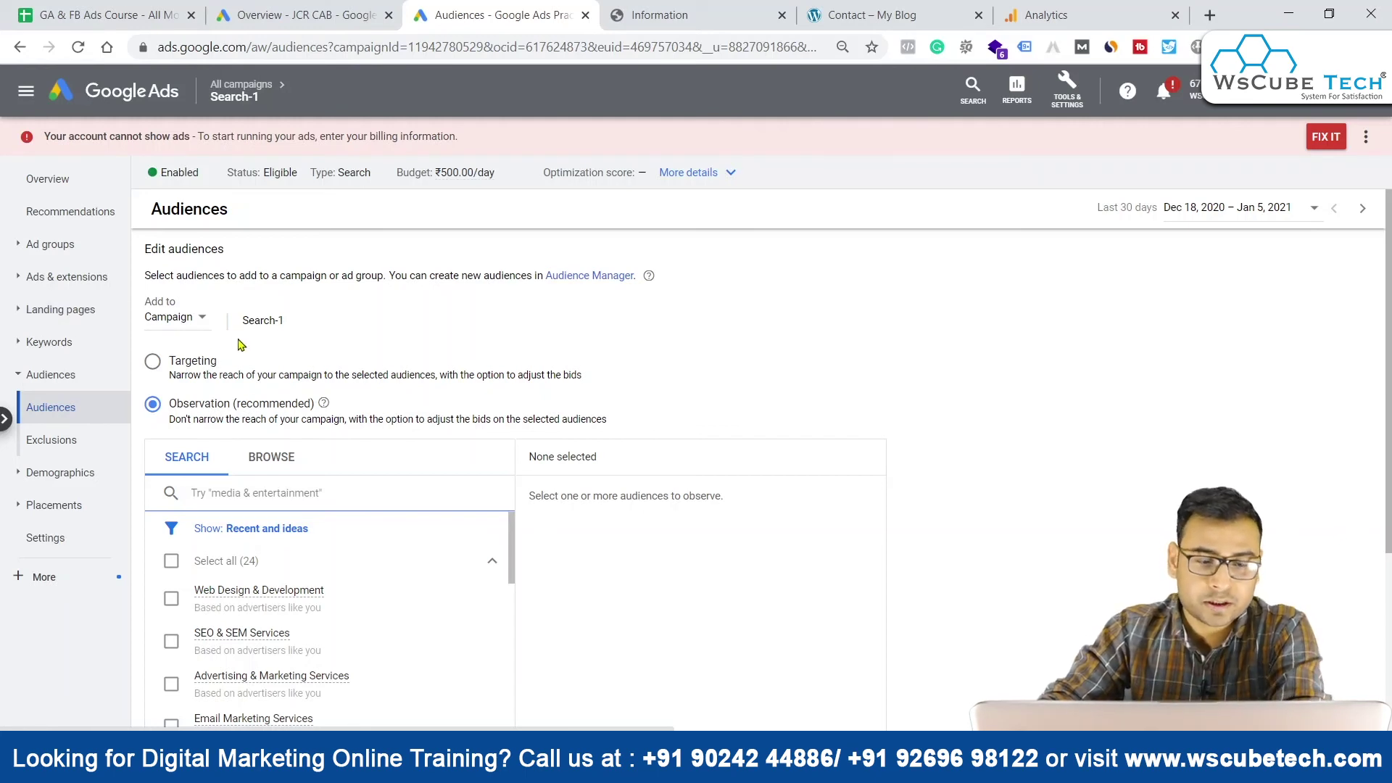
- Add the website visitors audience "VIsited - Service & Contact" to the Search-1 campaign for observation and save
{"action": "left_click", "coordinate": [271, 457]}
{"action": "scroll", "coordinate": [334, 349], "scroll_direction": "down", "scroll_amount": 3}
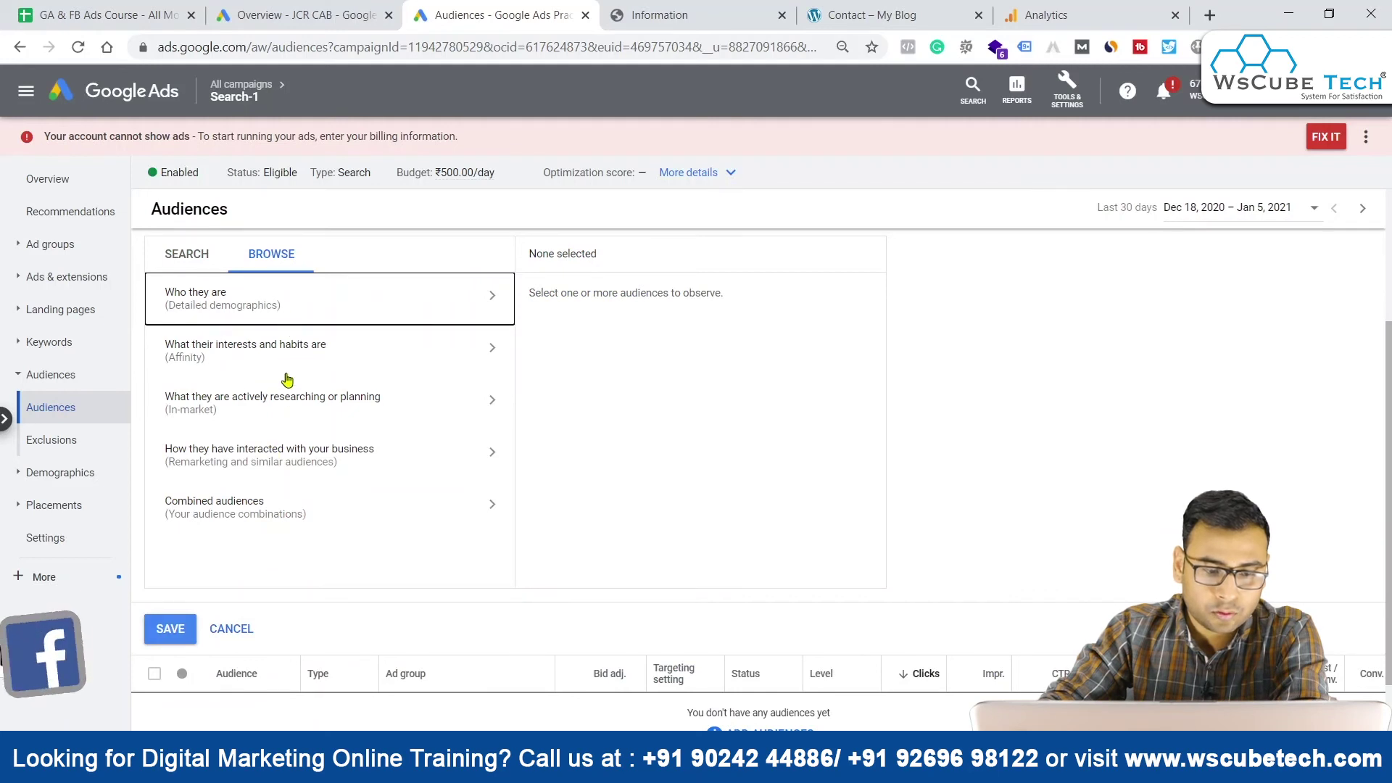
{"action": "left_click", "coordinate": [272, 455]}
{"action": "left_click", "coordinate": [282, 362]}
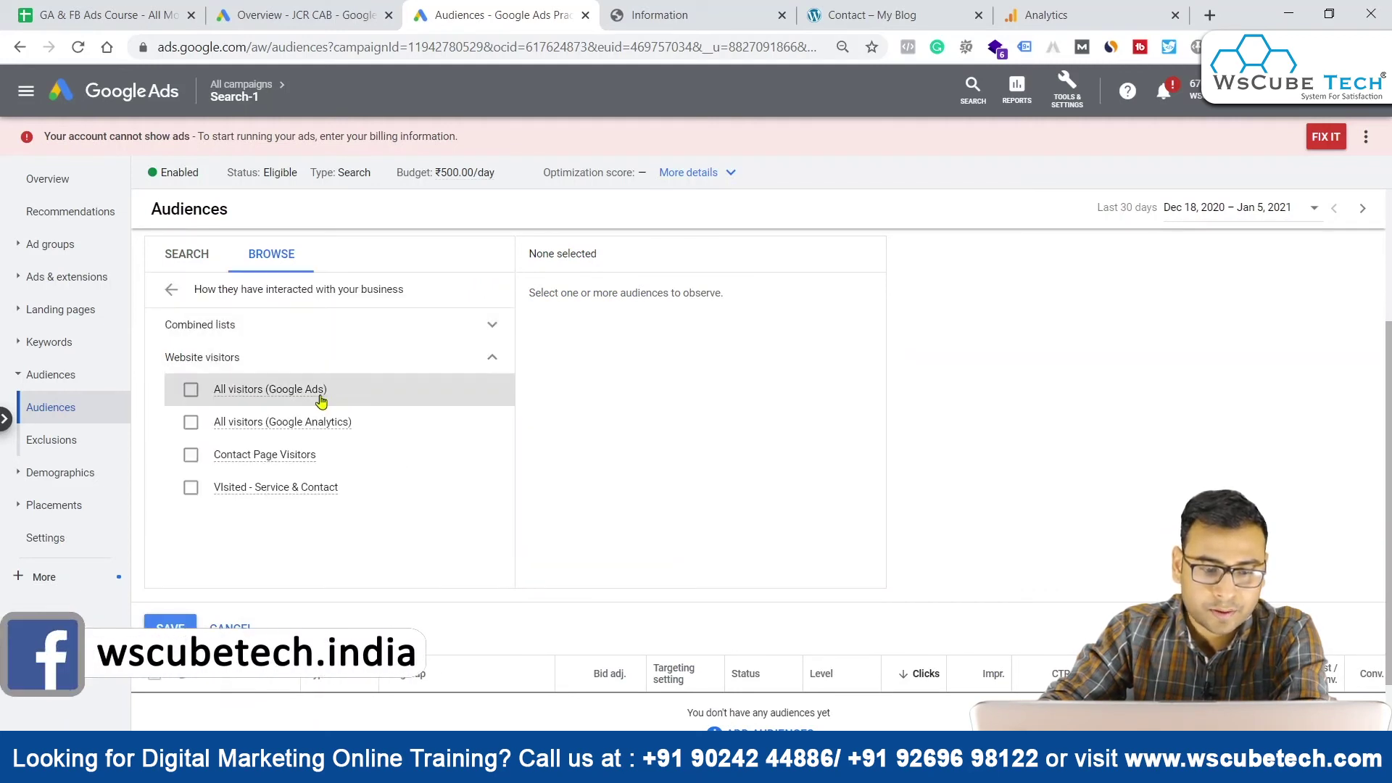
{"action": "left_click", "coordinate": [236, 490]}
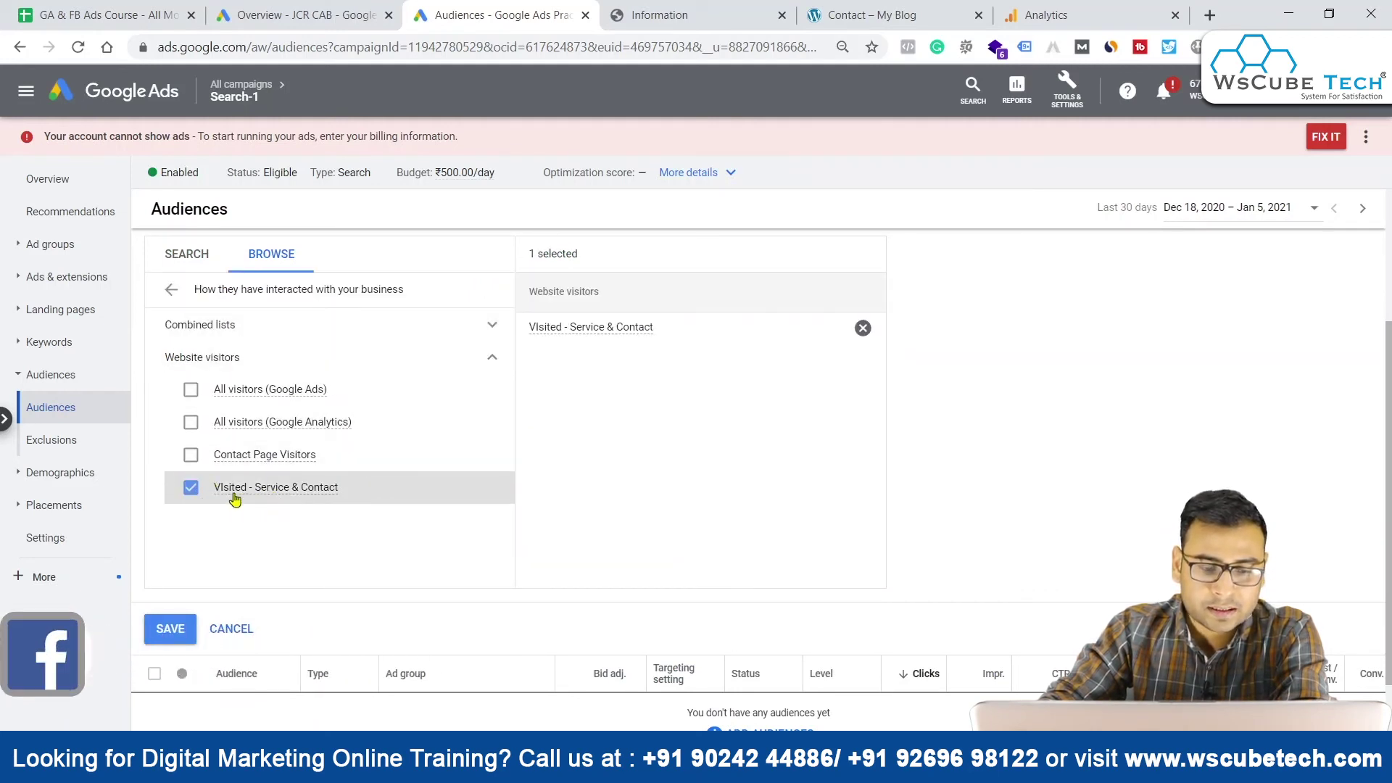
{"action": "left_click", "coordinate": [161, 631]}
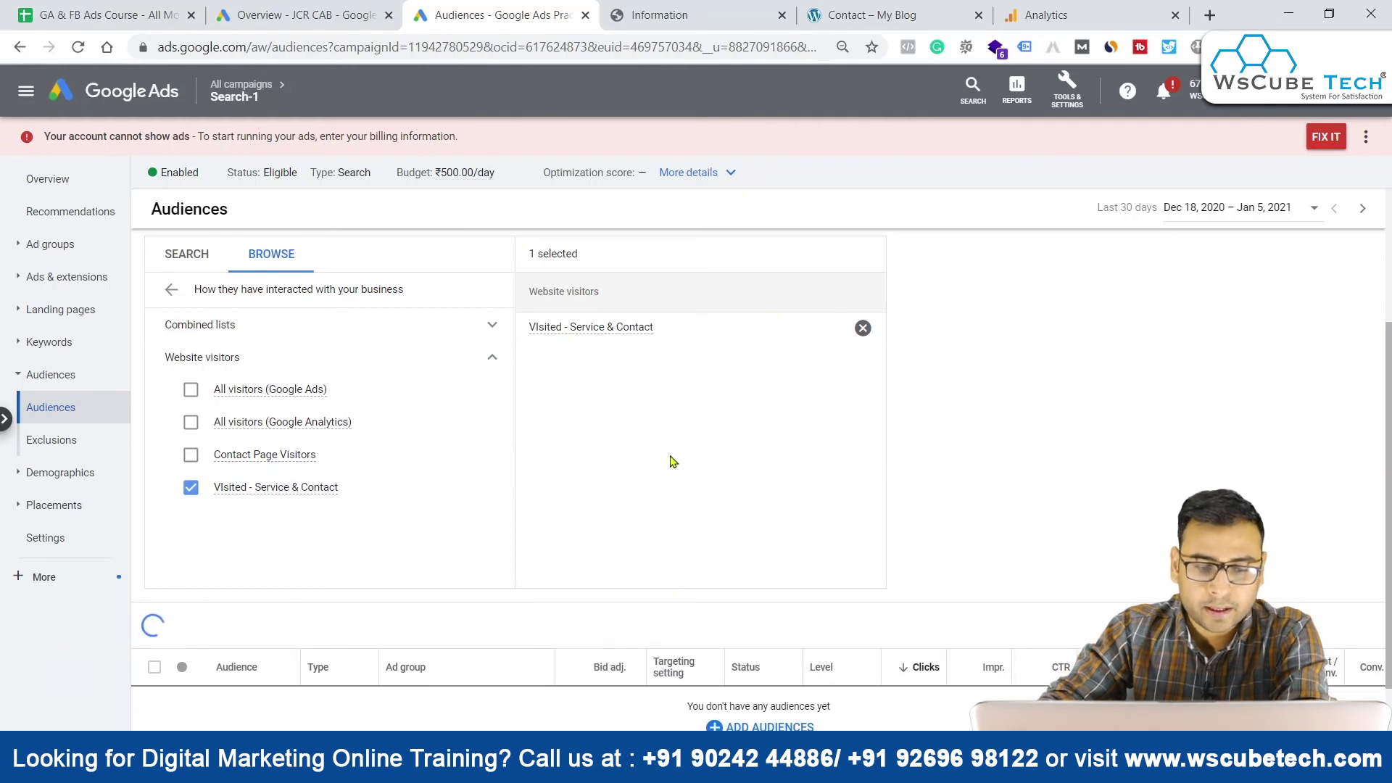
- Set the bid adjustment of the added audience to an increase of 50% and save it
{"action": "scroll", "coordinate": [653, 457], "scroll_direction": "down", "scroll_amount": 1}
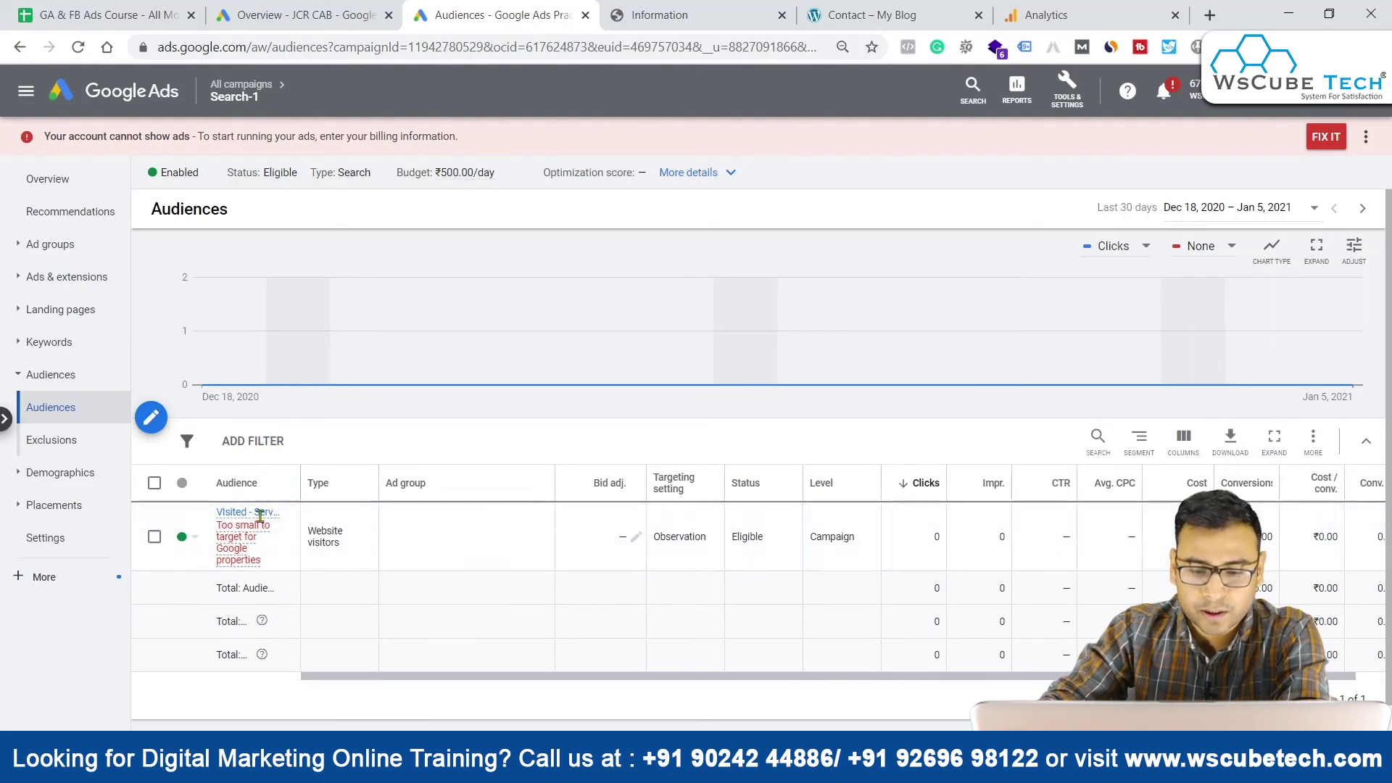
{"action": "scroll", "coordinate": [903, 595], "scroll_direction": "right", "scroll_amount": 1}
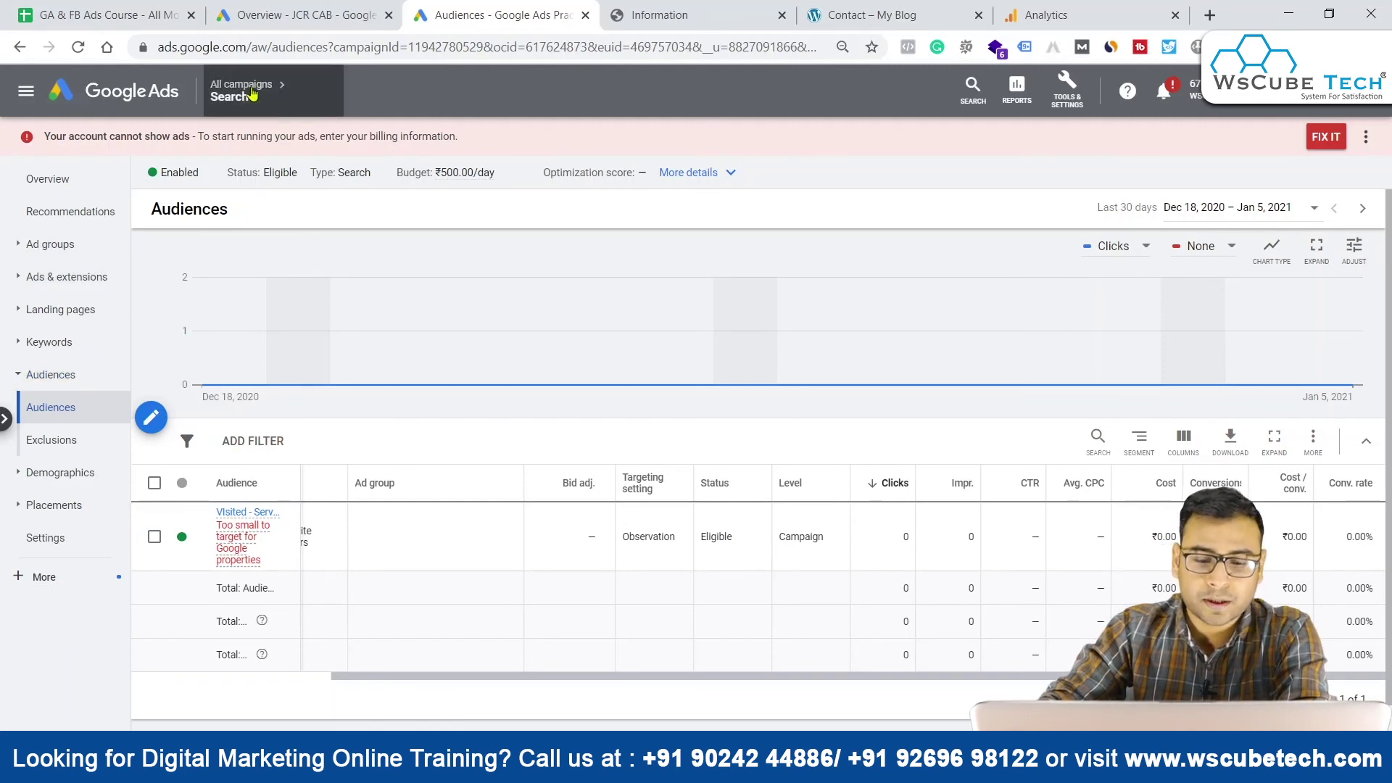
{"action": "left_click", "coordinate": [605, 538]}
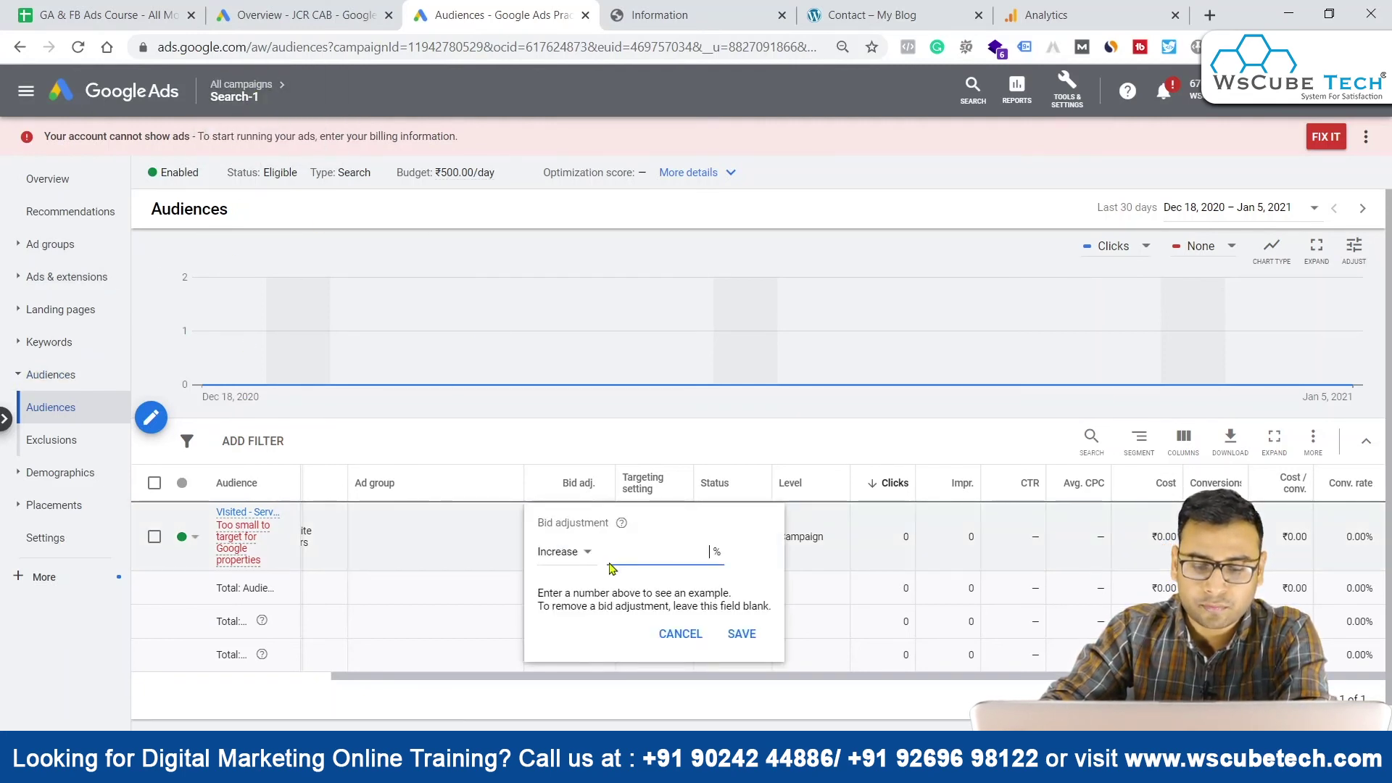
{"action": "type", "text": "50"}
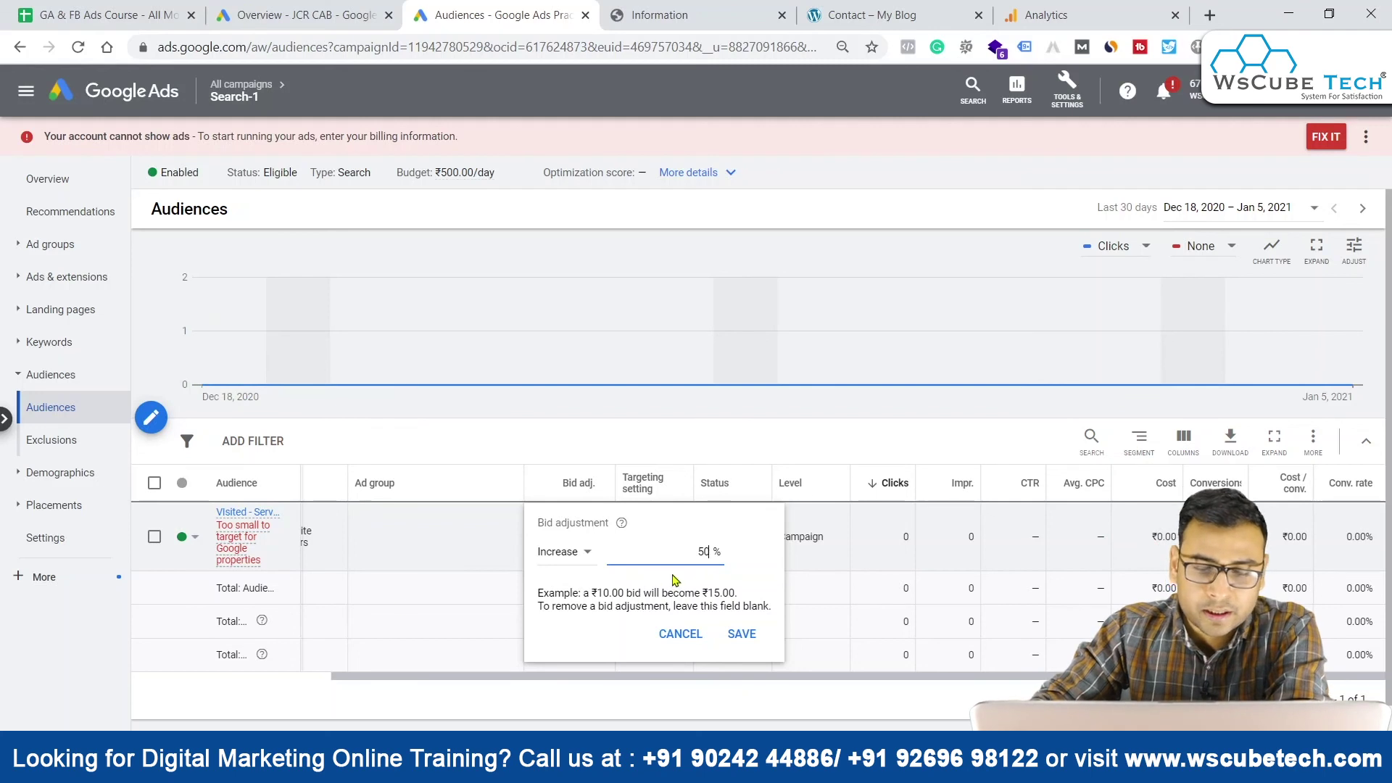
{"action": "left_click", "coordinate": [742, 634]}
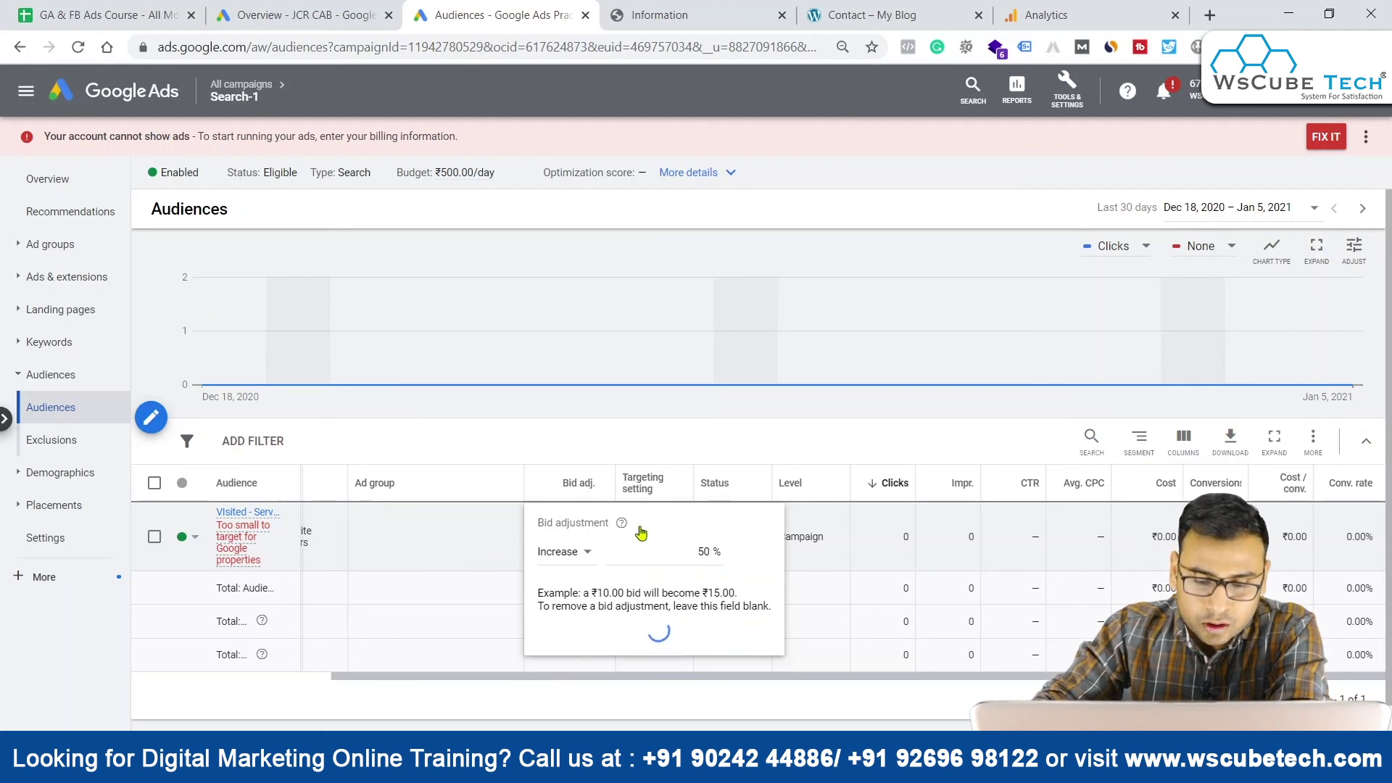